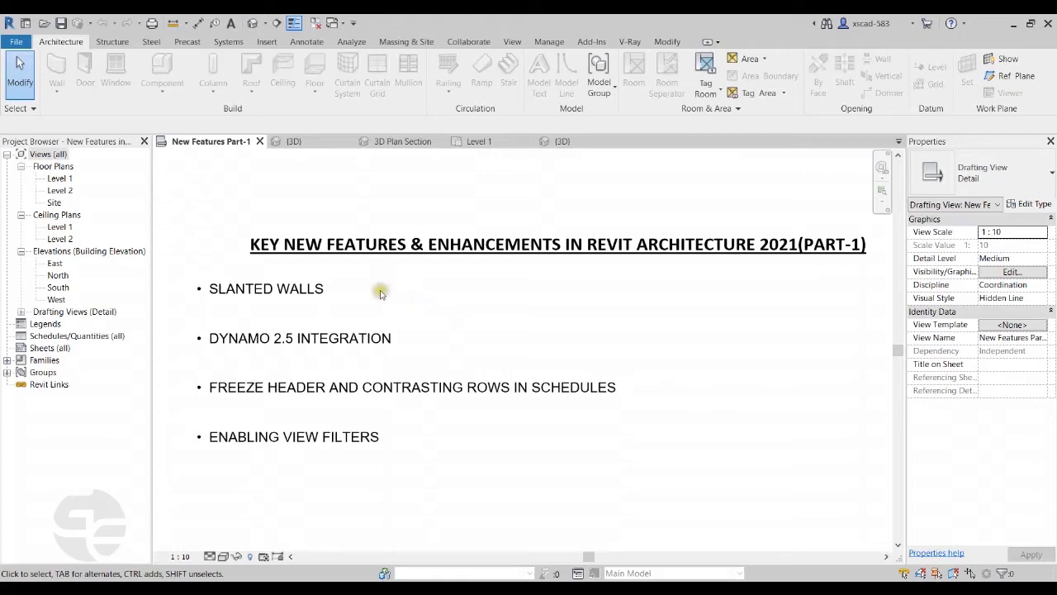
Step: In the {3D} view, make the long Level 2 parapet wall at the house corner slanted, with a 10° angle from vertical
left_click(439, 305)
left_click(293, 141)
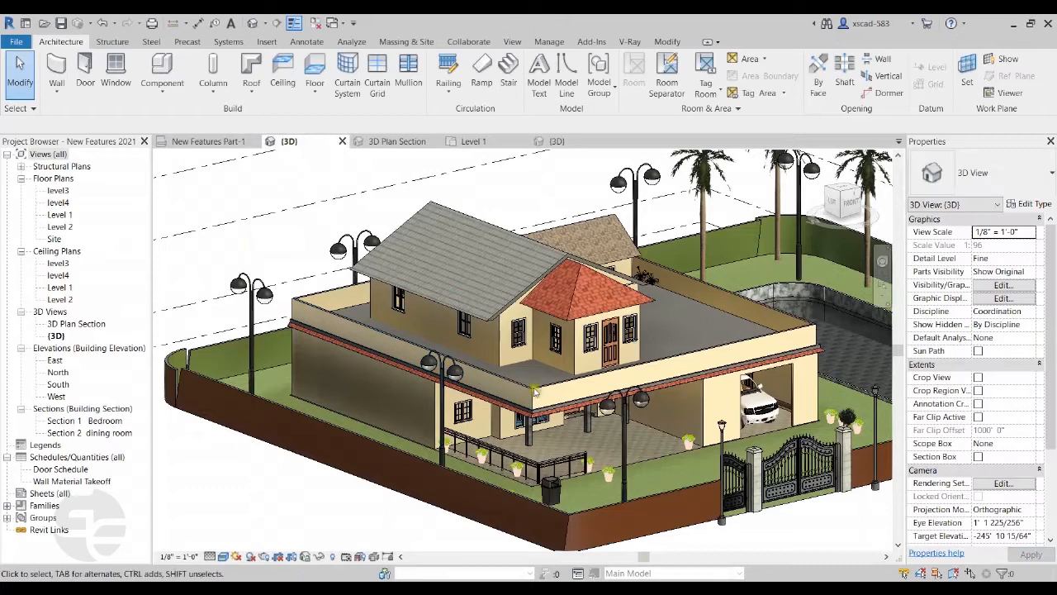
scroll(560, 405, "up", 3)
scroll(560, 405, "up", 6)
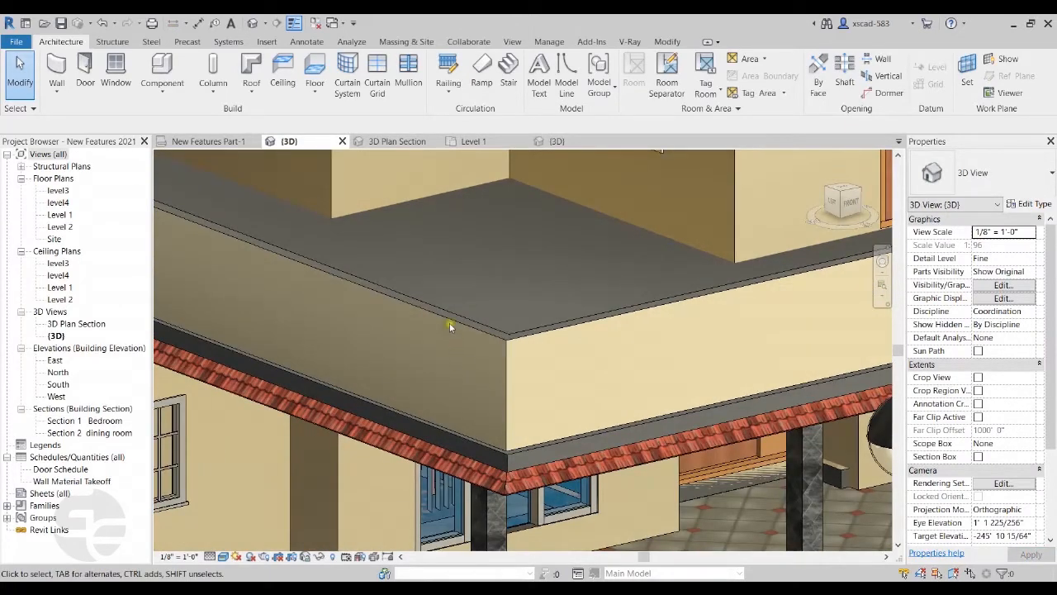
left_click(450, 321)
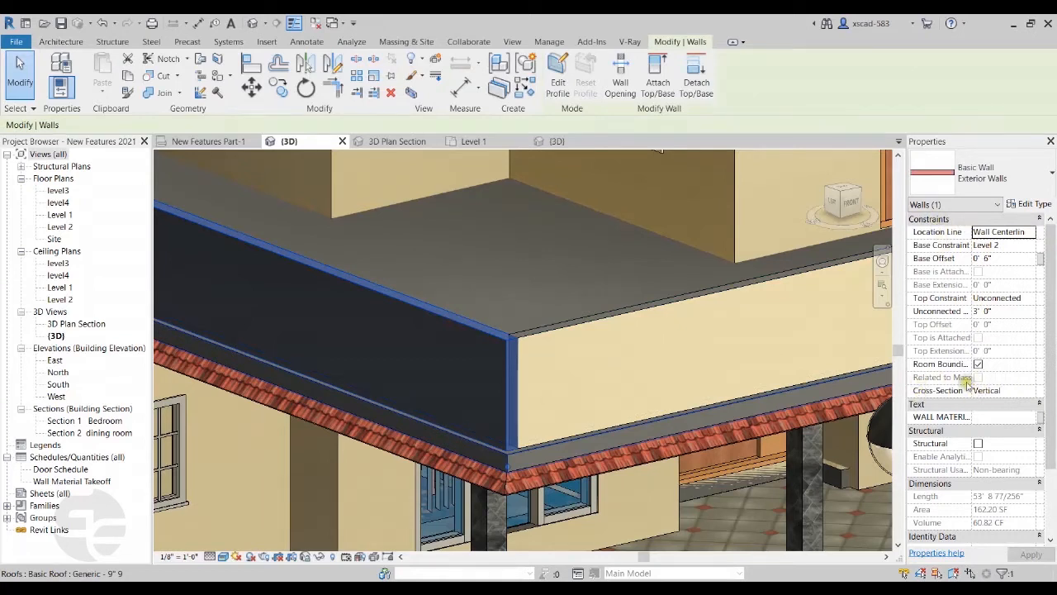
left_click(1024, 390)
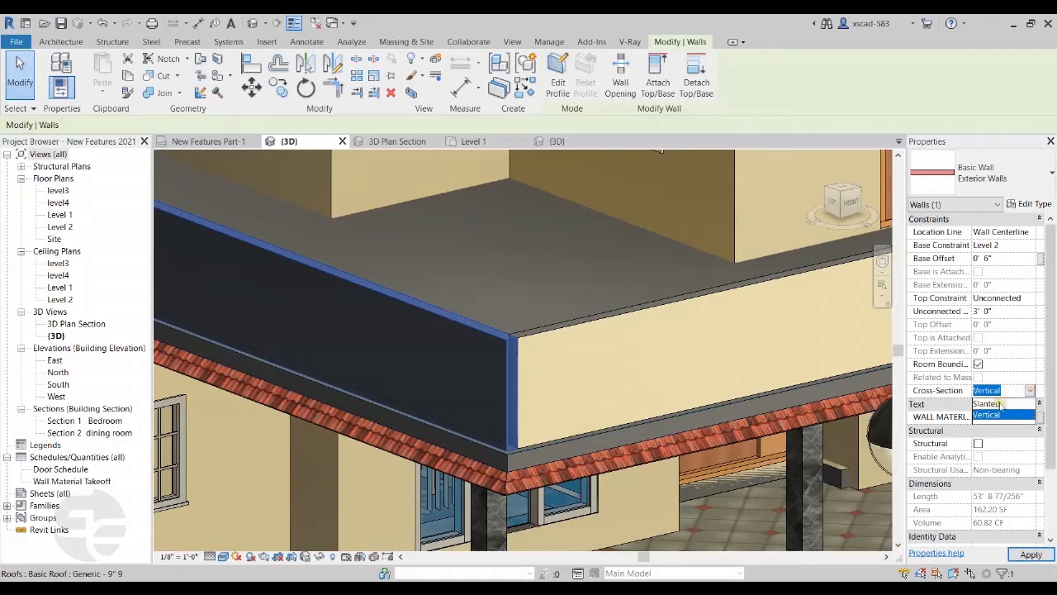
left_click(996, 411)
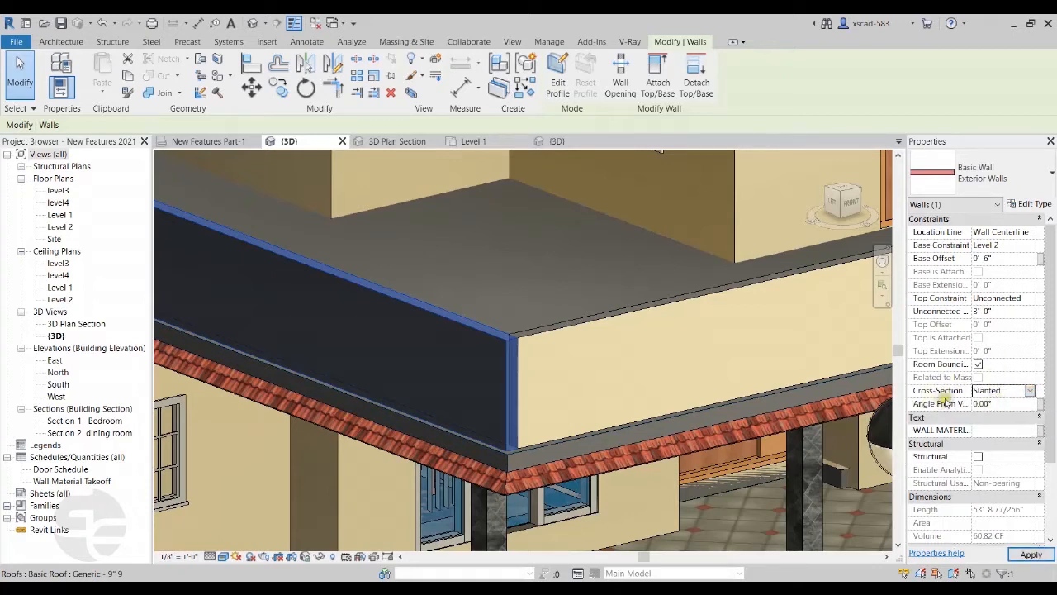
left_click(1004, 403)
type("10")
key("Return")
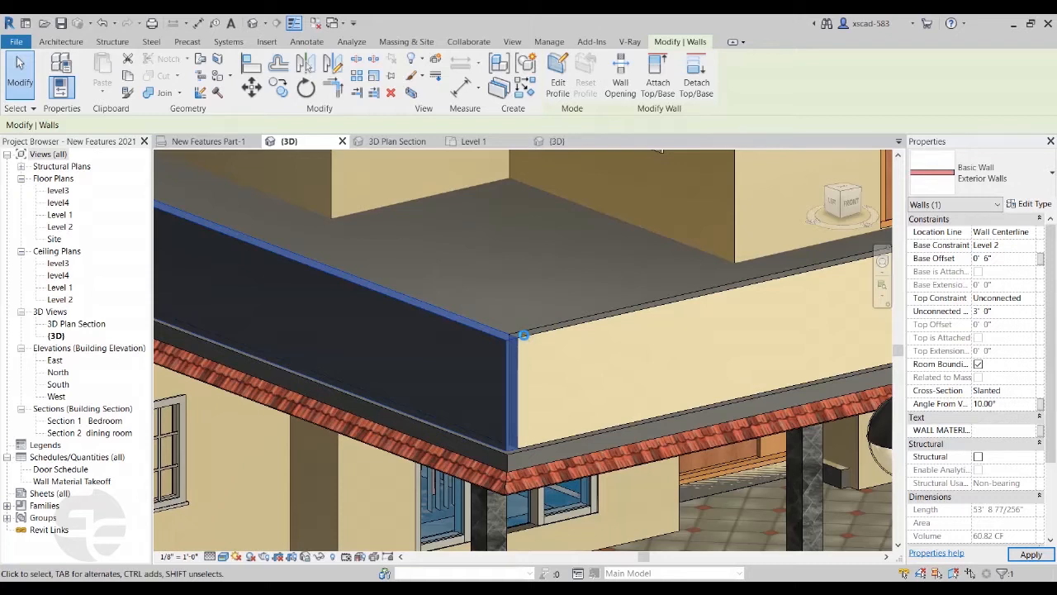
Step: Set the parapet wall's angle from vertical to -10° so it leans the opposite way
left_click(1006, 403)
type("-1")
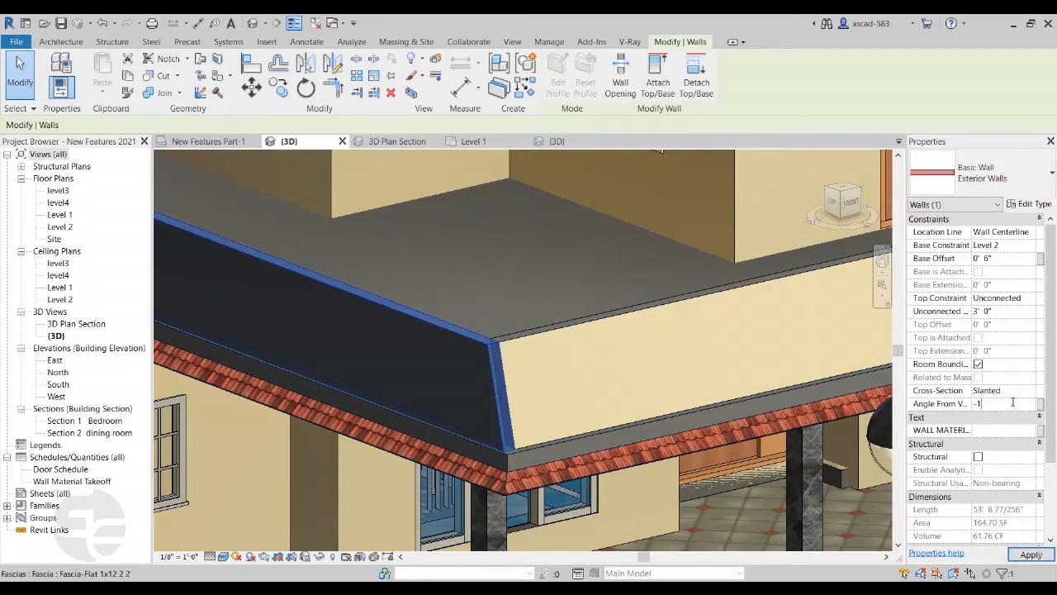
type("0")
key("Return")
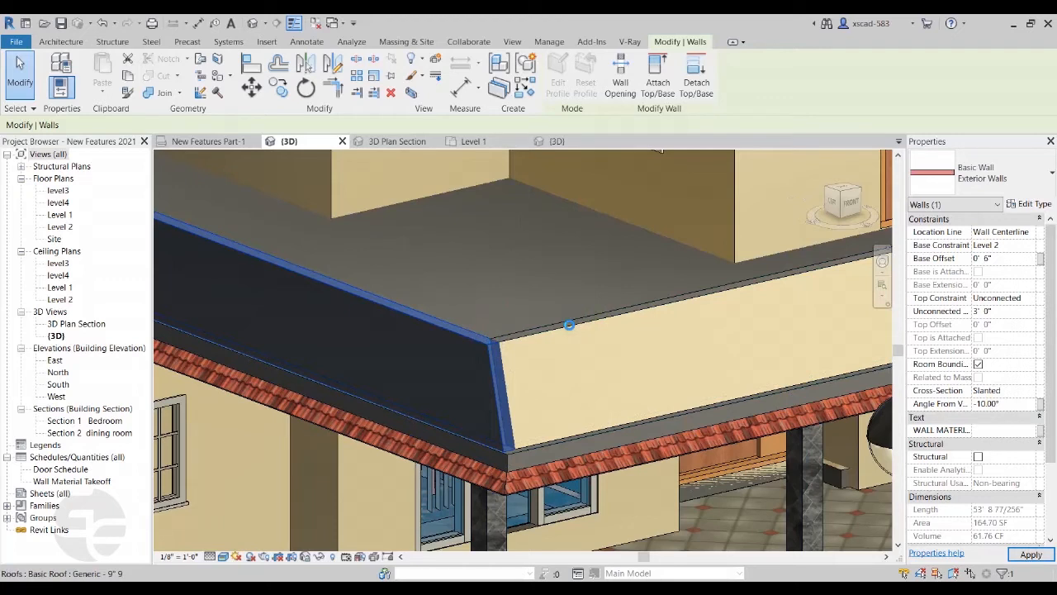
scroll(569, 324, "down", 1)
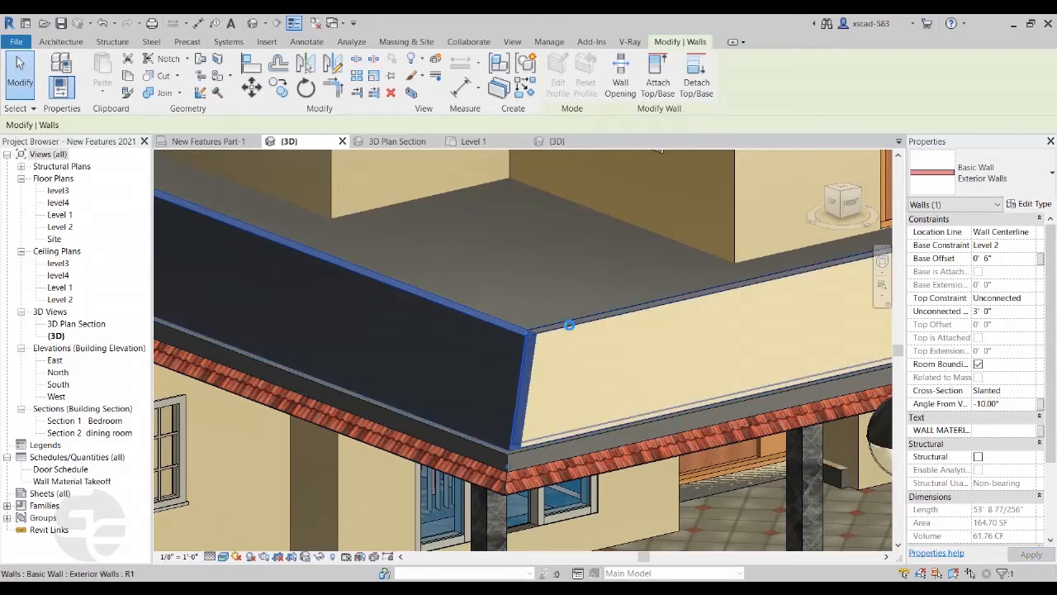
scroll(562, 323, "down", 3)
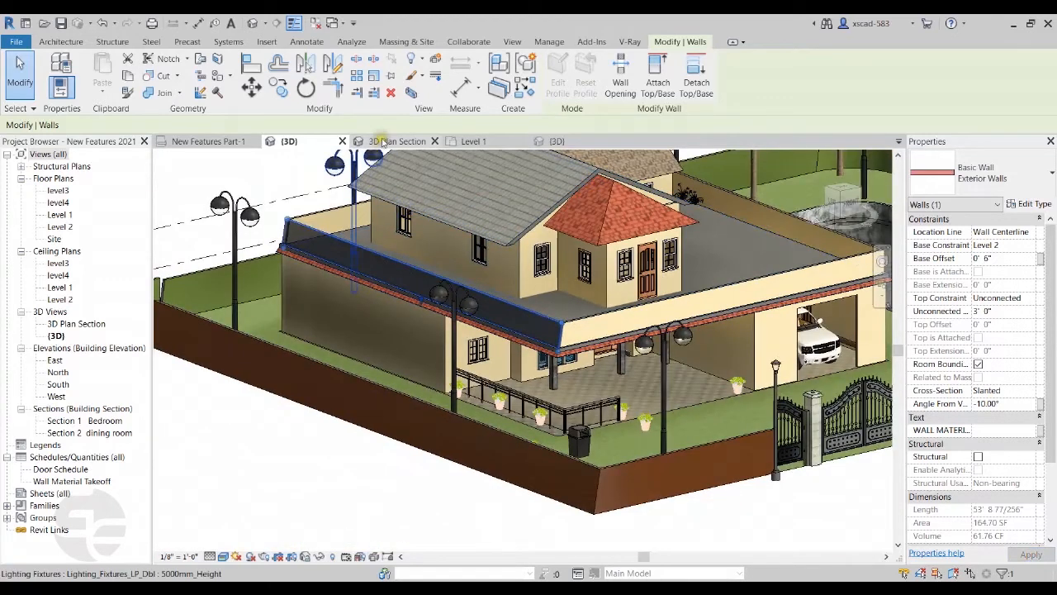
Step: In the 3D Plan Section view, make the long windowless exterior side wall slanted, with a 10° angle from vertical
left_click(385, 142)
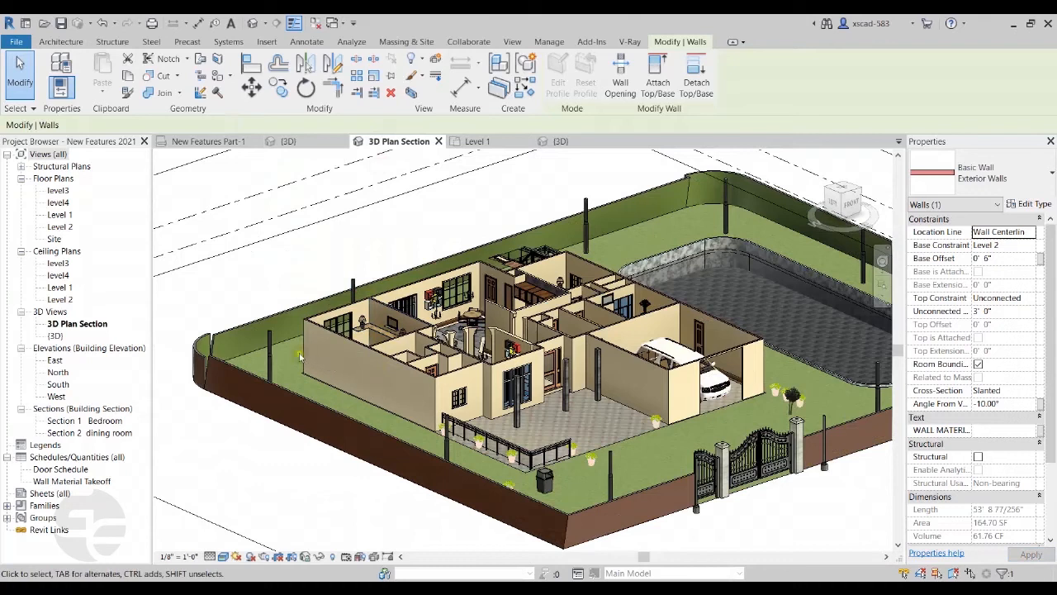
scroll(306, 355, "up", 4)
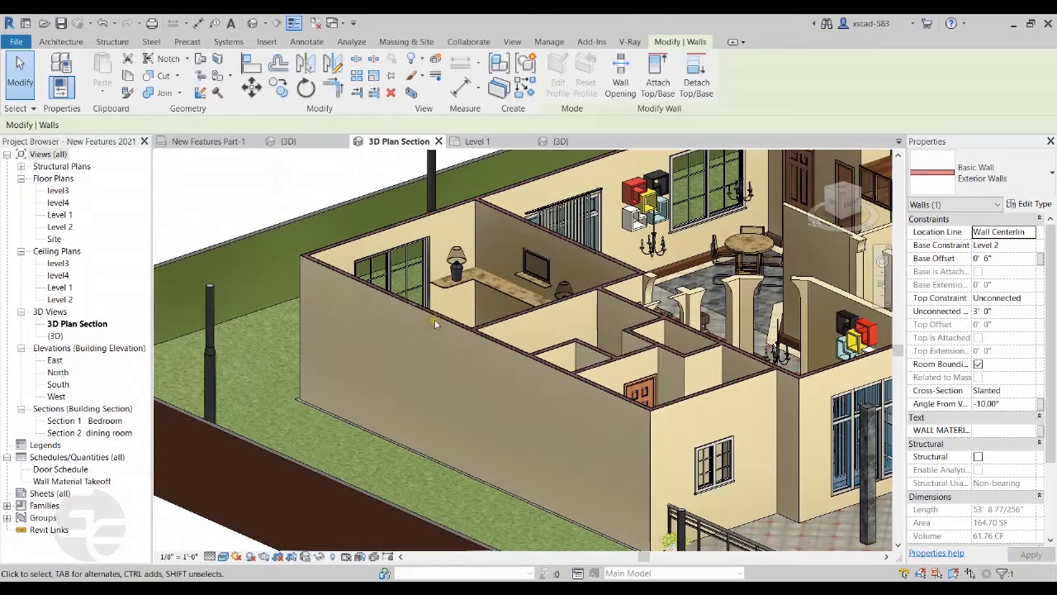
left_click(451, 392)
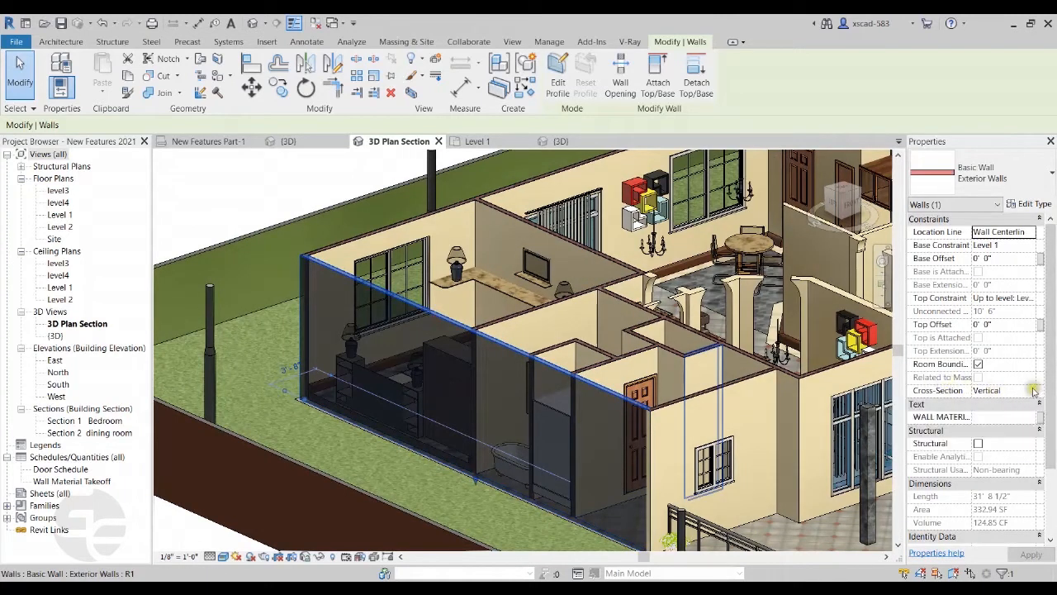
left_click(991, 390)
left_click(1007, 403)
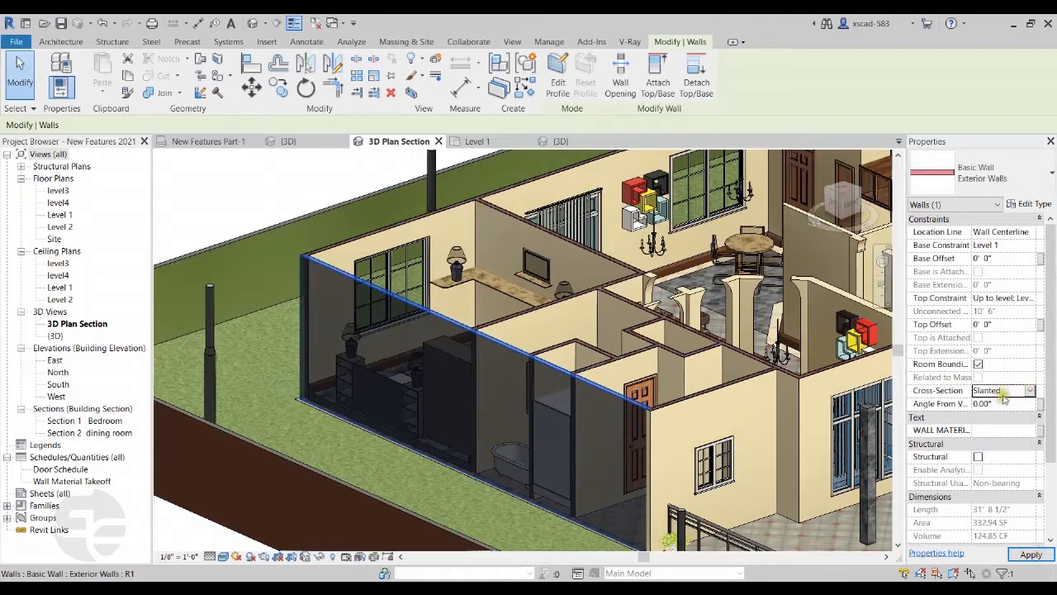
left_click(1006, 404)
type("10")
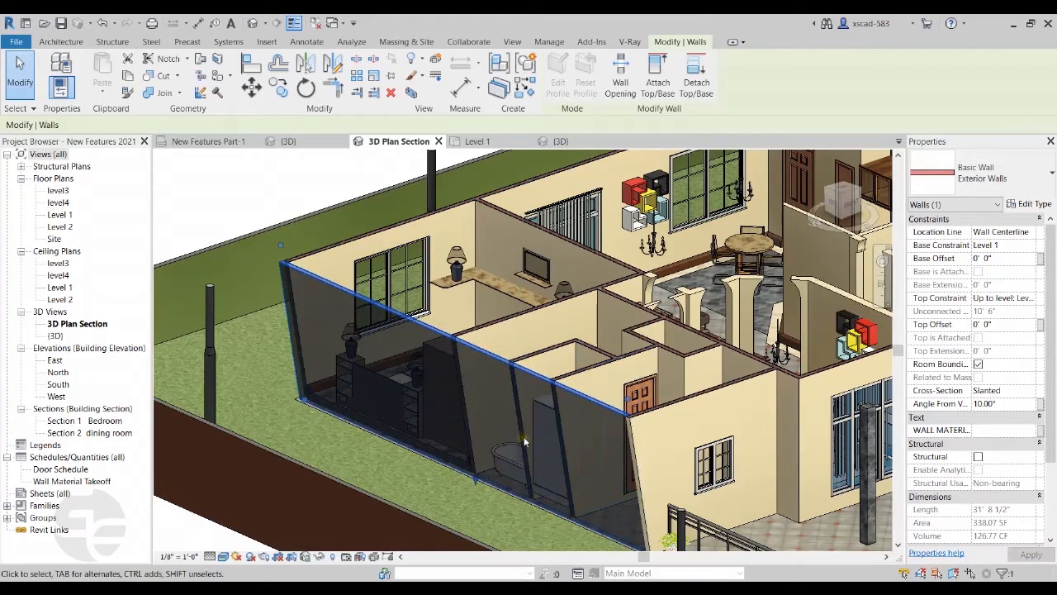
scroll(524, 442, "down", 2)
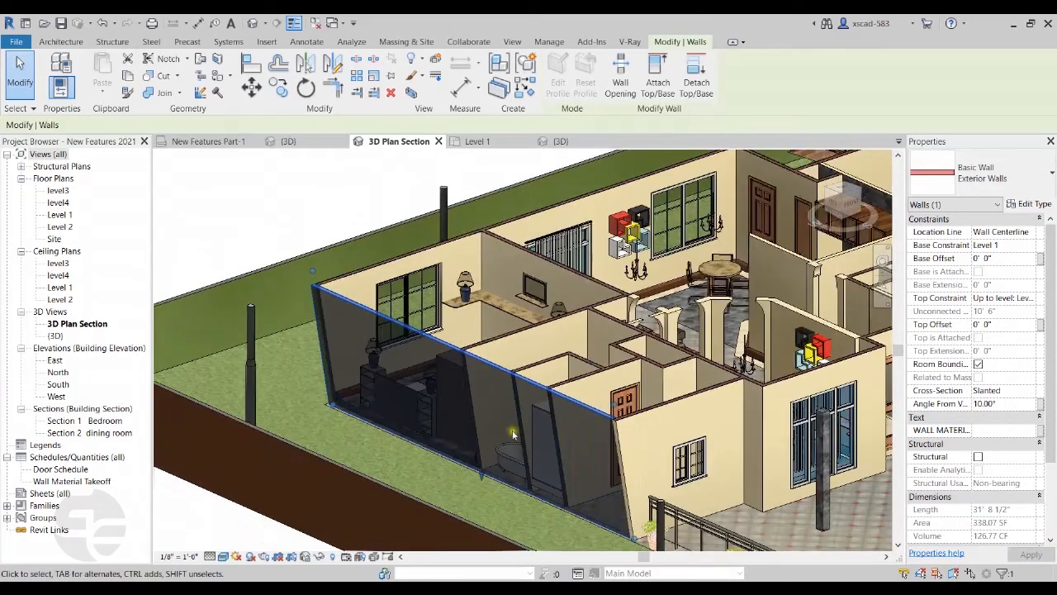
left_click(337, 176)
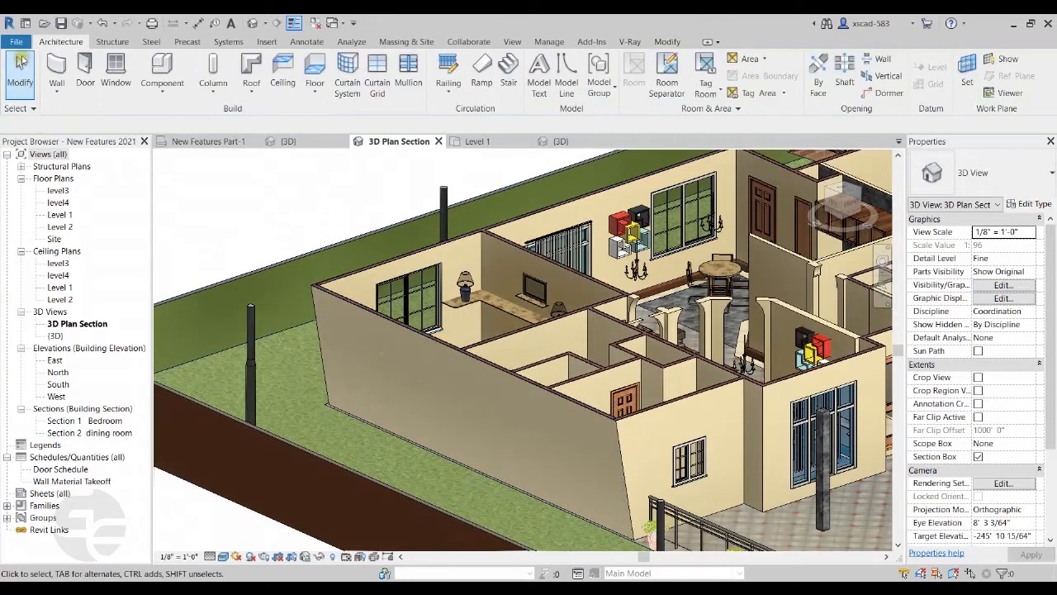
Step: Place a Windows_Dbl_All_Bars 1810x1210mm window in the slanted exterior wall, about 5' 5" from its far end
left_click(115, 70)
scroll(326, 357, "up", 3)
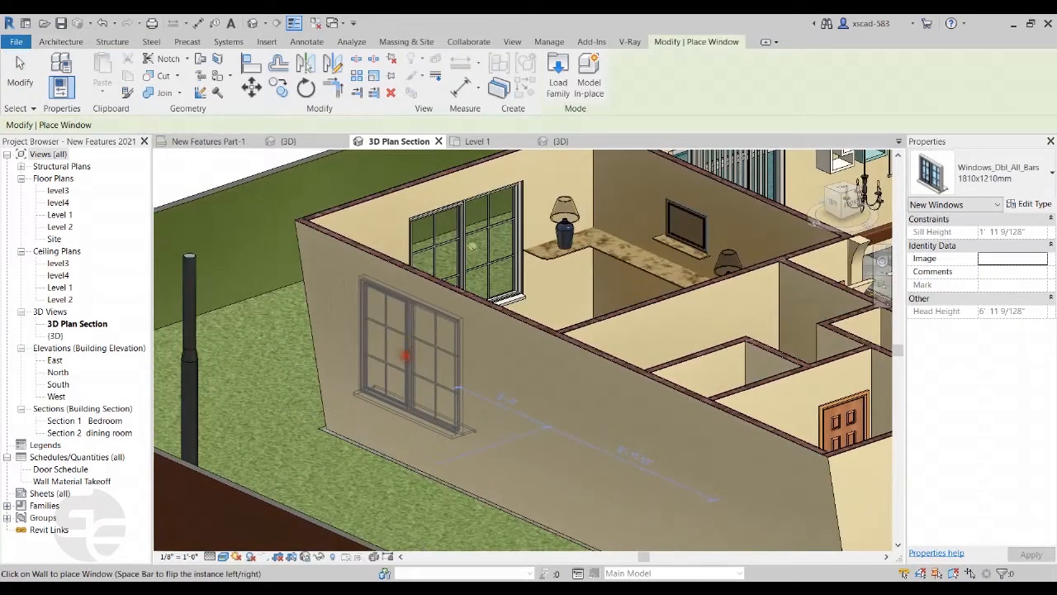
left_click(403, 357)
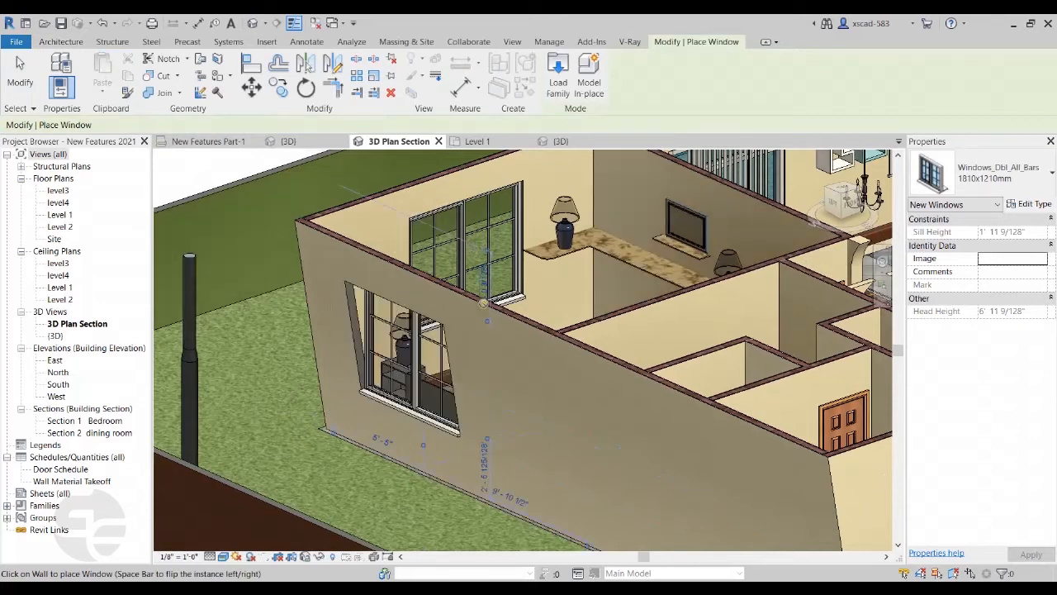
key("Escape")
key("Escape")
Step: Set the orientation of the window in the slanted wall to Slanted
scroll(409, 390, "up", 2)
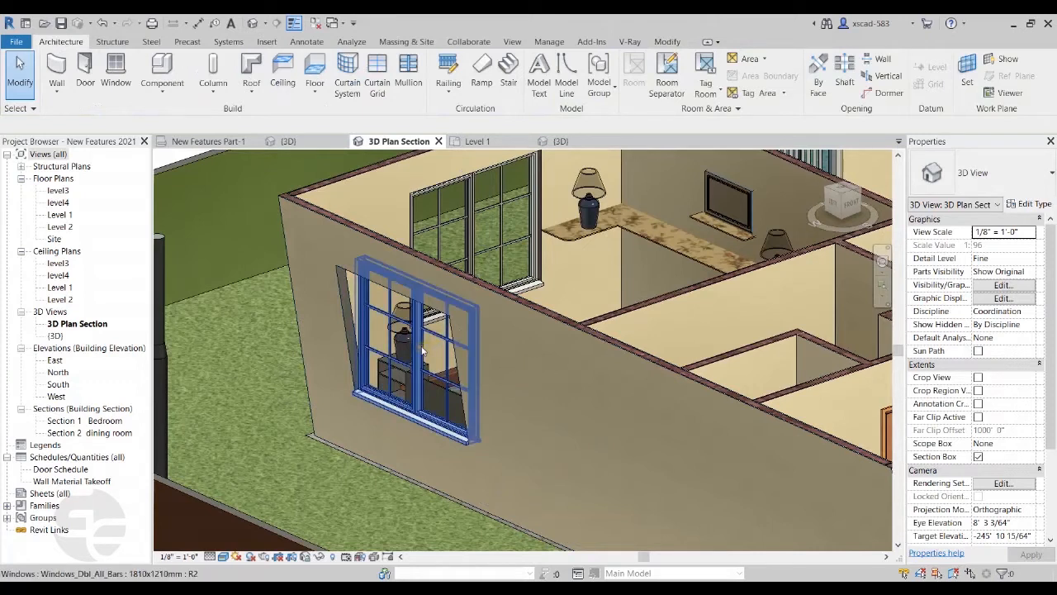
left_click(437, 368)
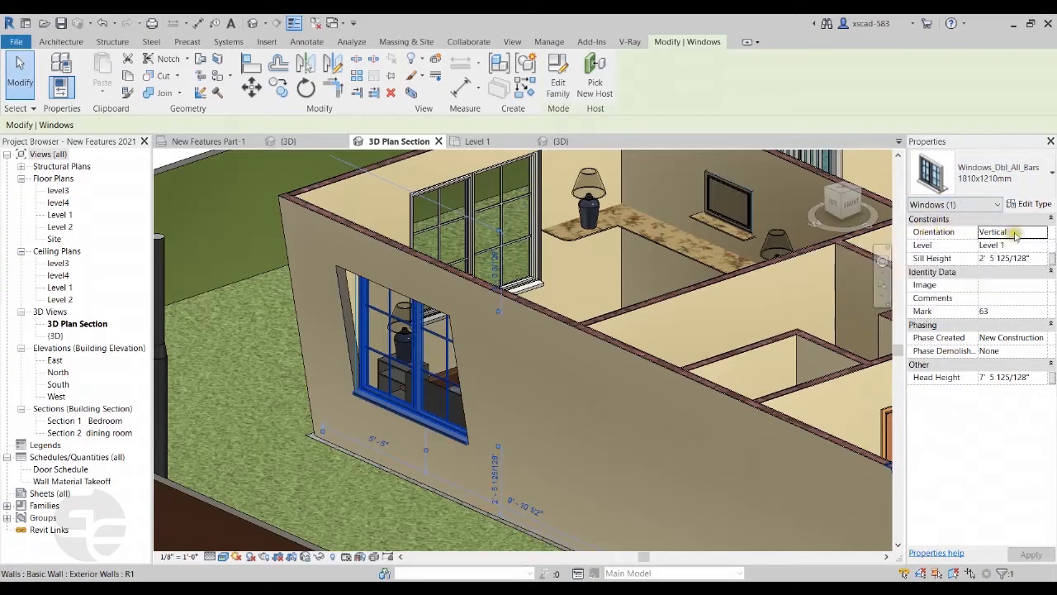
left_click(1041, 232)
left_click(993, 256)
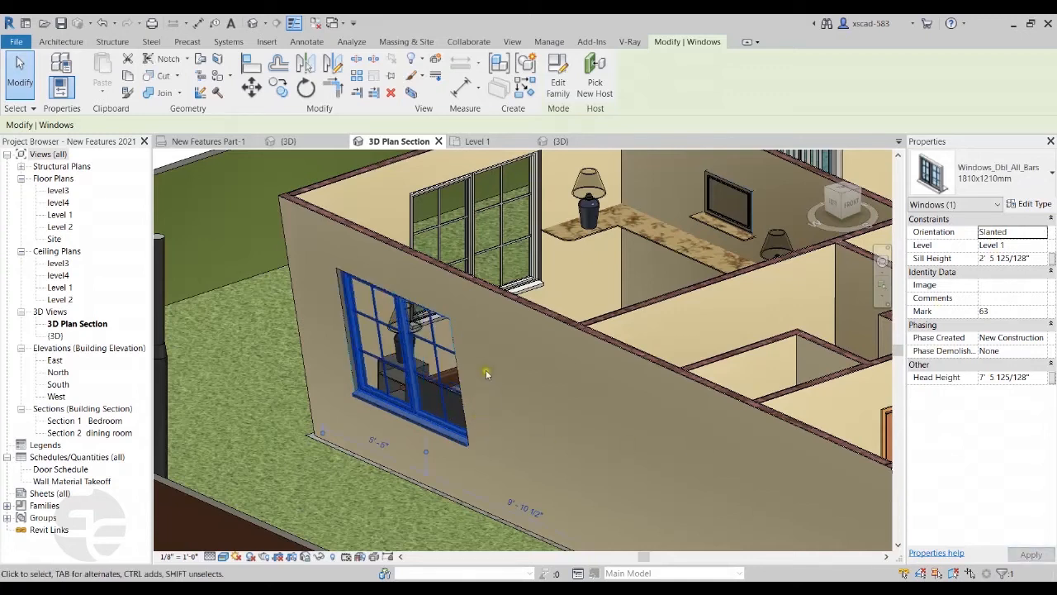
scroll(486, 370, "down", 4)
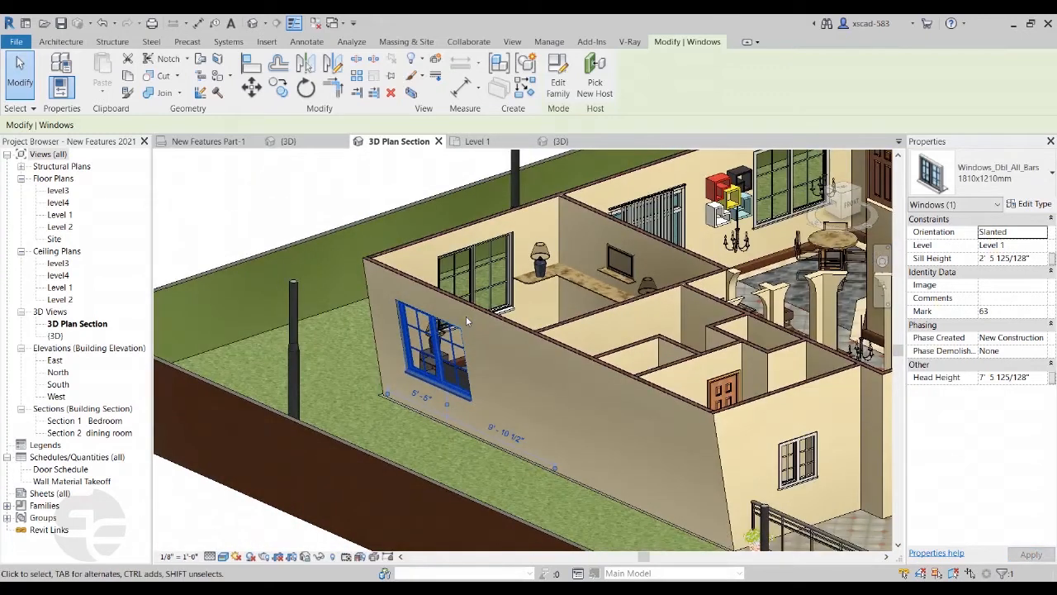
scroll(466, 317, "down", 2)
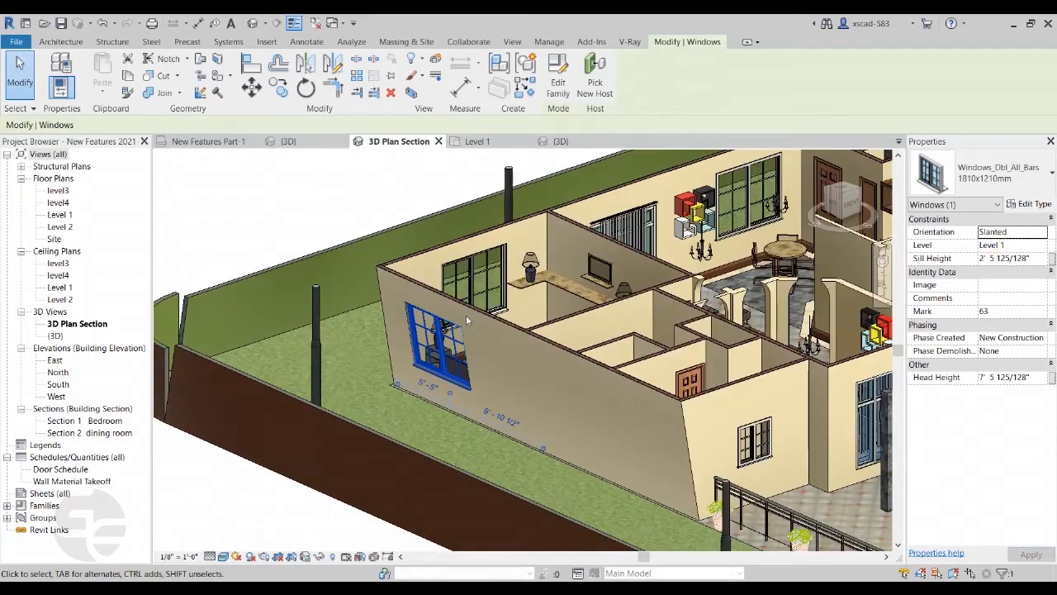
left_click(300, 207)
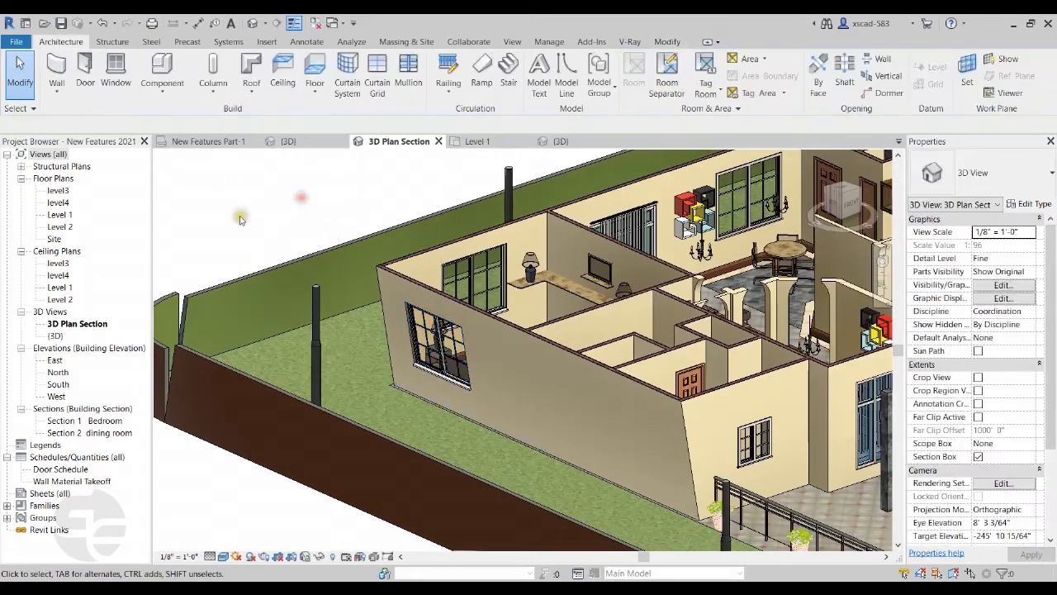
Step: Make the curved boundary wall at the site corner slanted, with a 10° angle from vertical
middle_click_drag(236, 217, 340, 224)
scroll(236, 355, "up", 5)
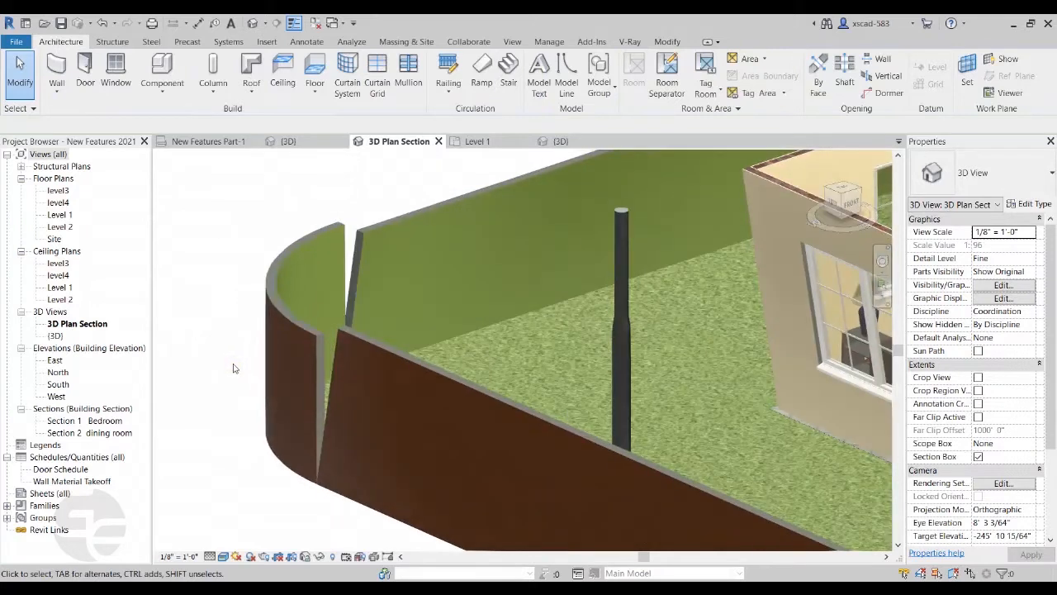
scroll(223, 376, "down", 2)
scroll(213, 377, "up", 3)
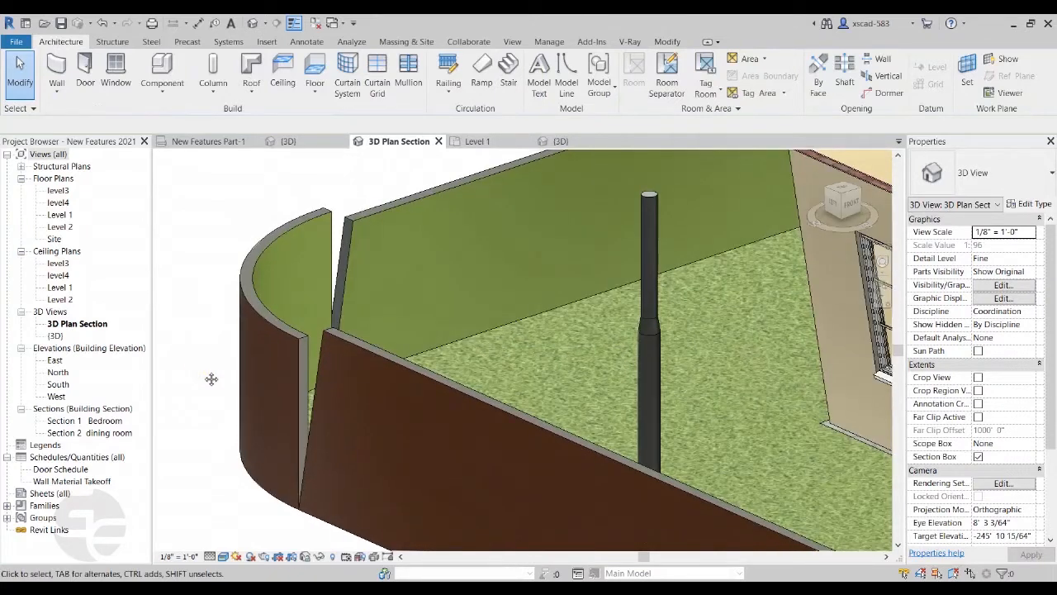
left_click(236, 289)
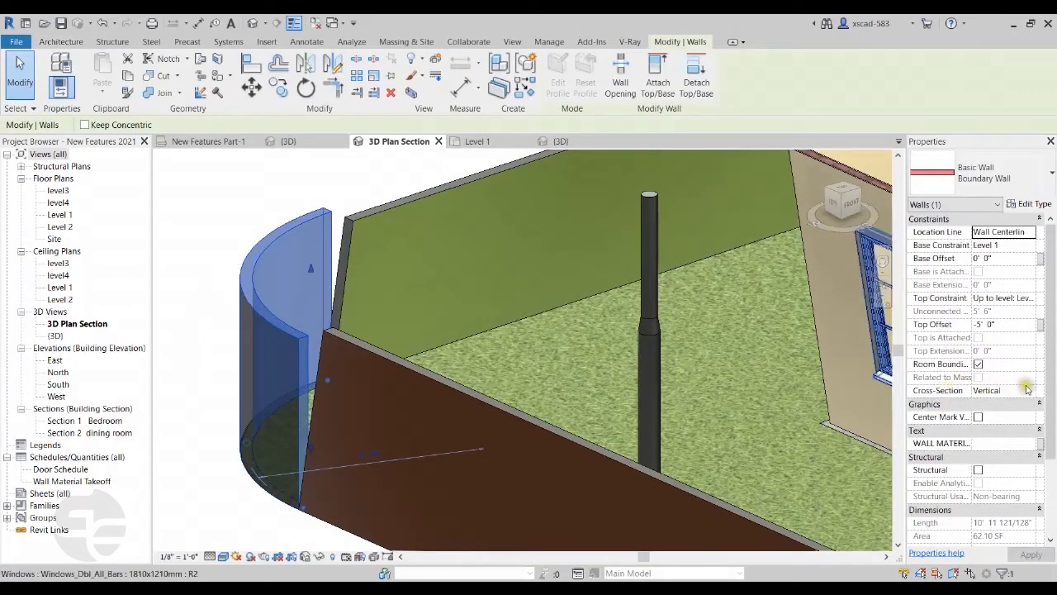
left_click(1022, 388)
left_click(1004, 406)
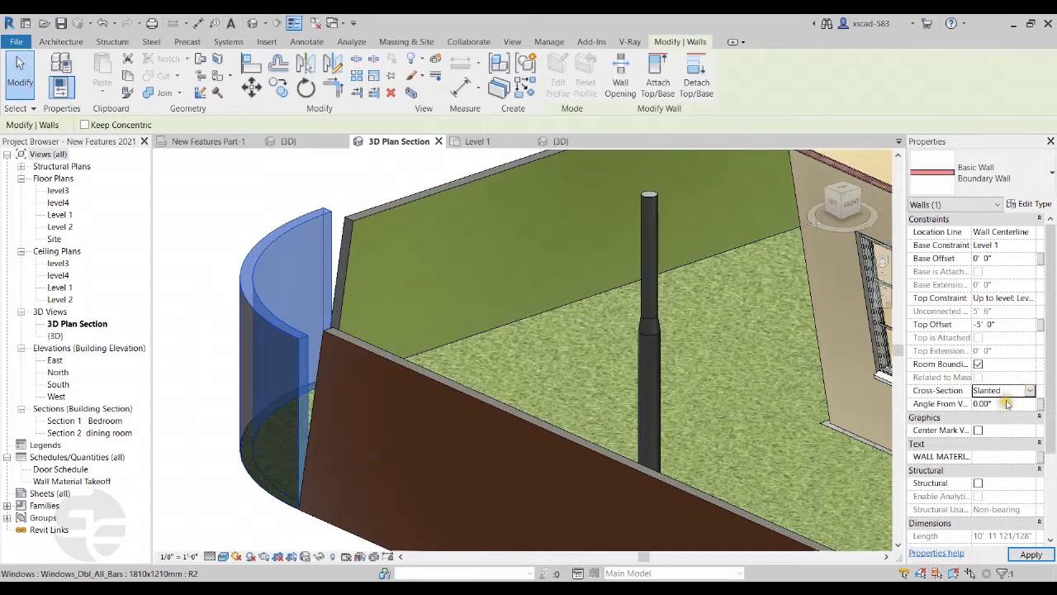
left_click(1007, 403)
type("10")
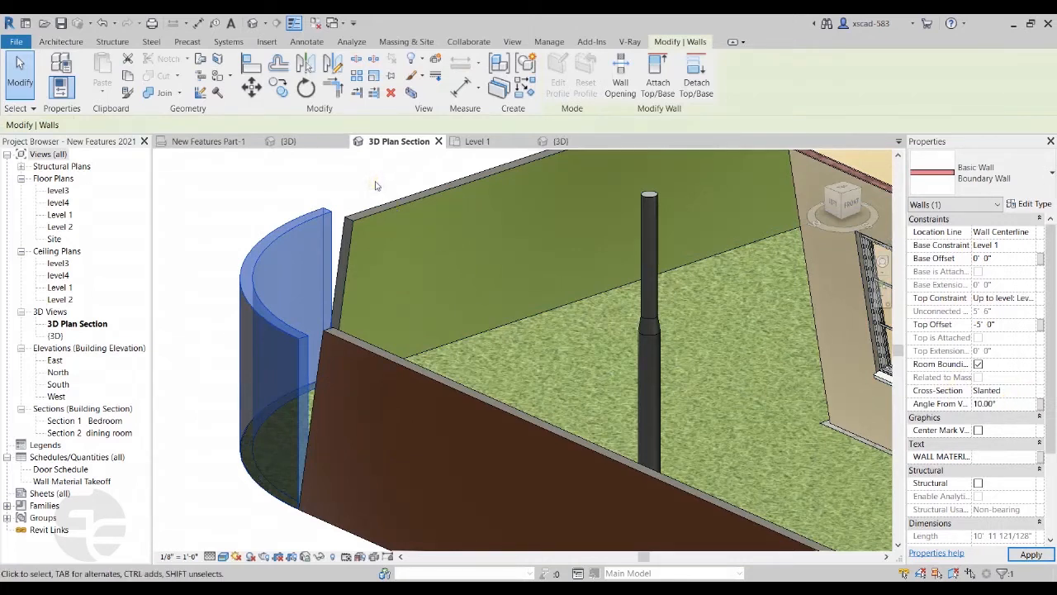
scroll(286, 257, "down", 1)
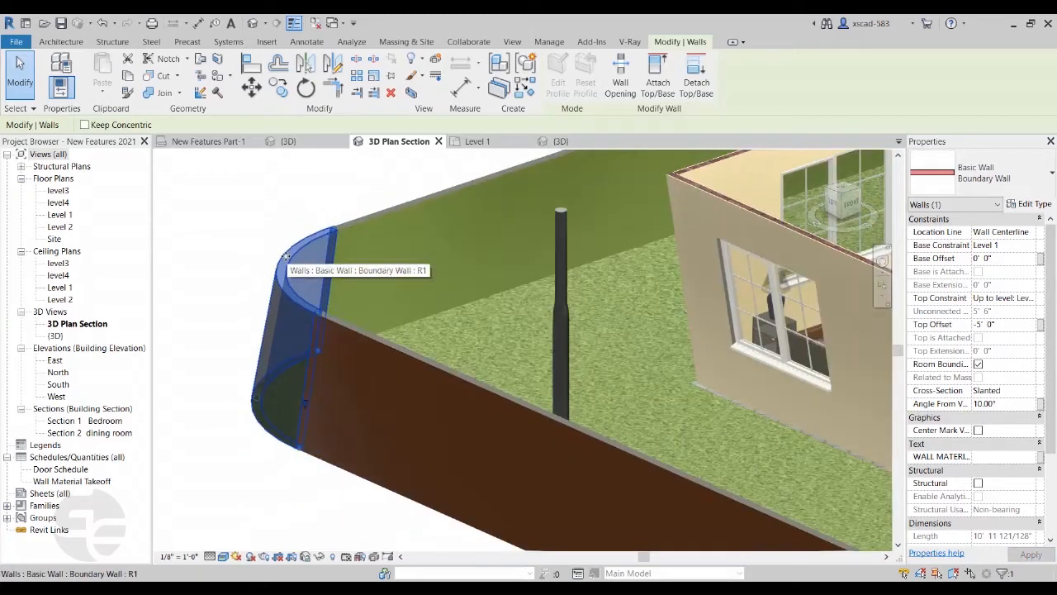
scroll(286, 257, "down", 1)
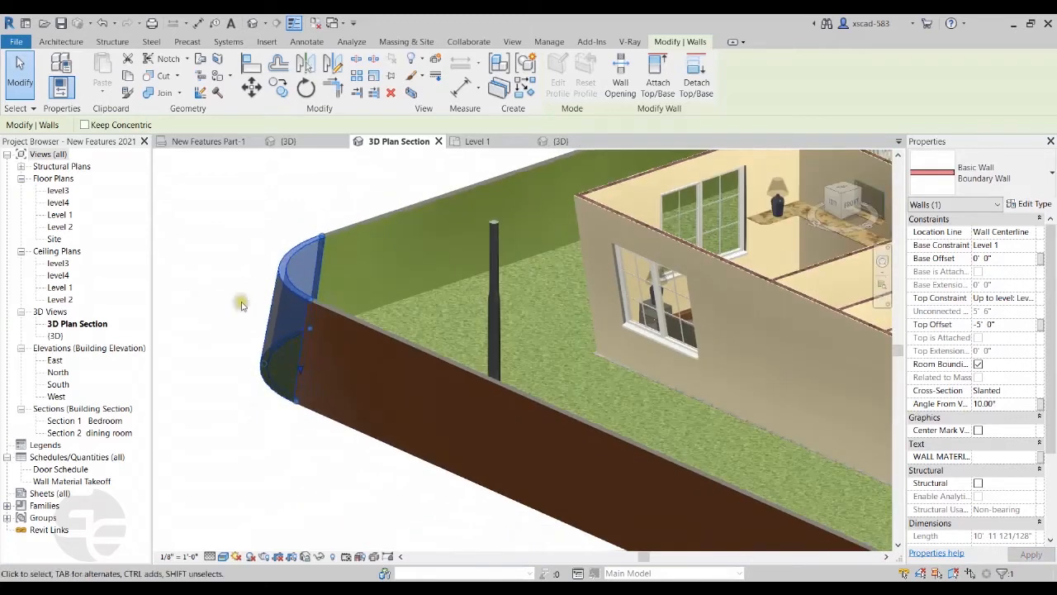
left_click(296, 436)
Step: Make the long front curtain wall of the glass enclosure outside the site slanted, with a 10° angle from vertical
scroll(229, 312, "down", 4)
middle_click_drag(398, 457, 638, 413)
scroll(283, 401, "down", 2)
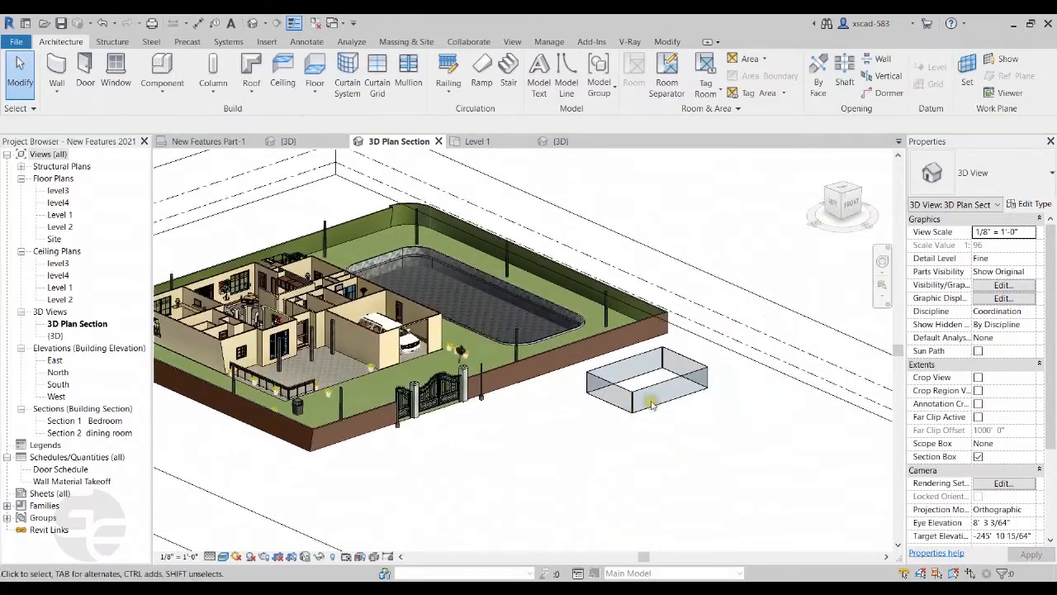
scroll(683, 382, "up", 6)
scroll(606, 380, "up", 1)
left_click(618, 380)
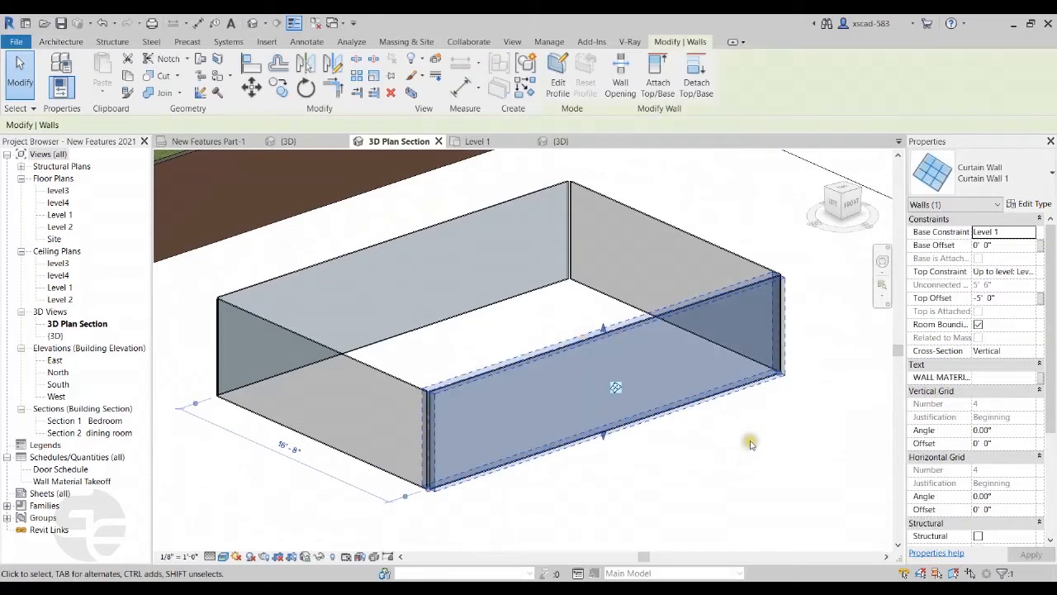
left_click(1031, 351)
left_click(1032, 351)
left_click(1004, 365)
left_click(1004, 364)
type("10")
key("Return")
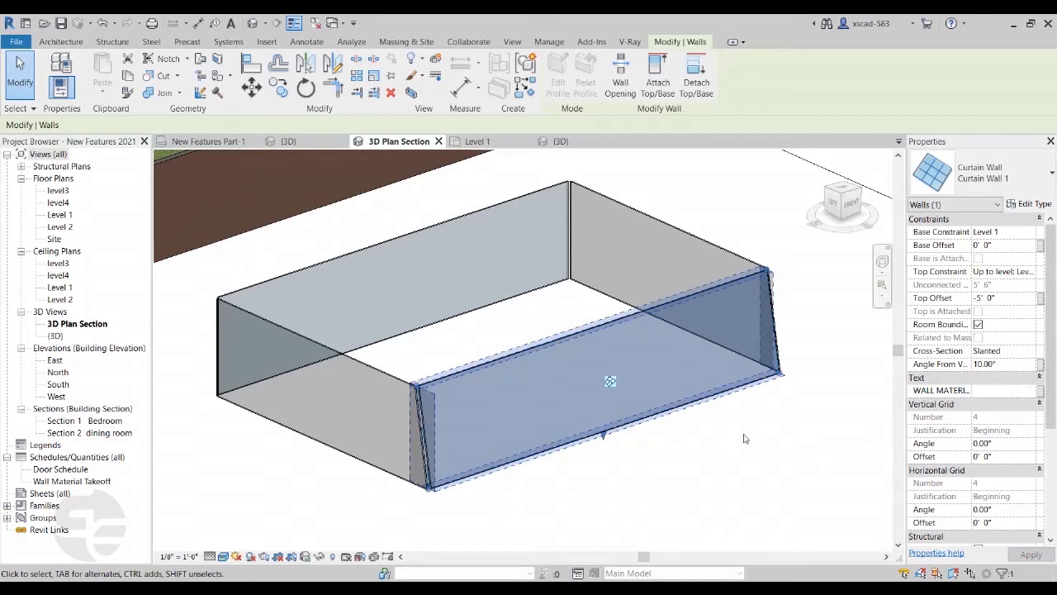
Step: Deselect the slanted curtain wall and look over the whole site with the house and glass enclosure
scroll(754, 433, "down", 2)
left_click(821, 299)
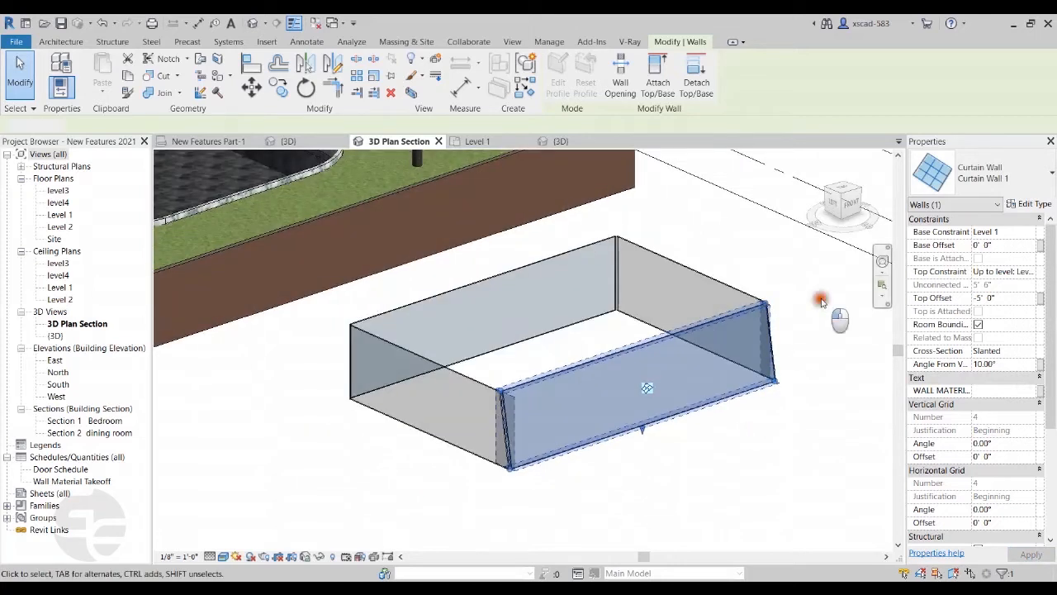
scroll(765, 357, "down", 1)
scroll(765, 357, "down", 1)
scroll(699, 449, "down", 3)
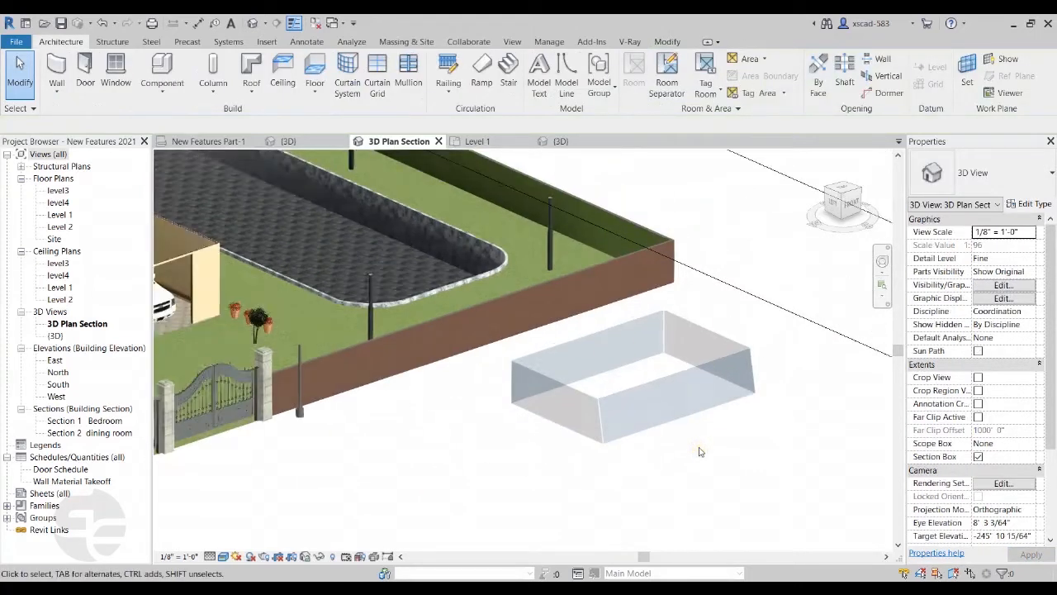
scroll(653, 472, "down", 4)
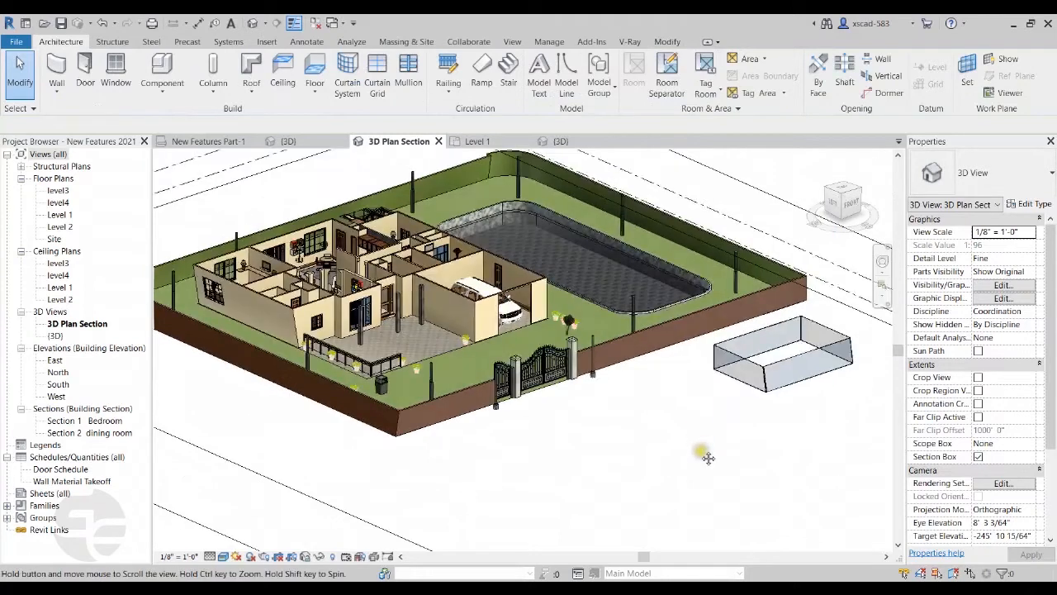
scroll(709, 459, "down", 2)
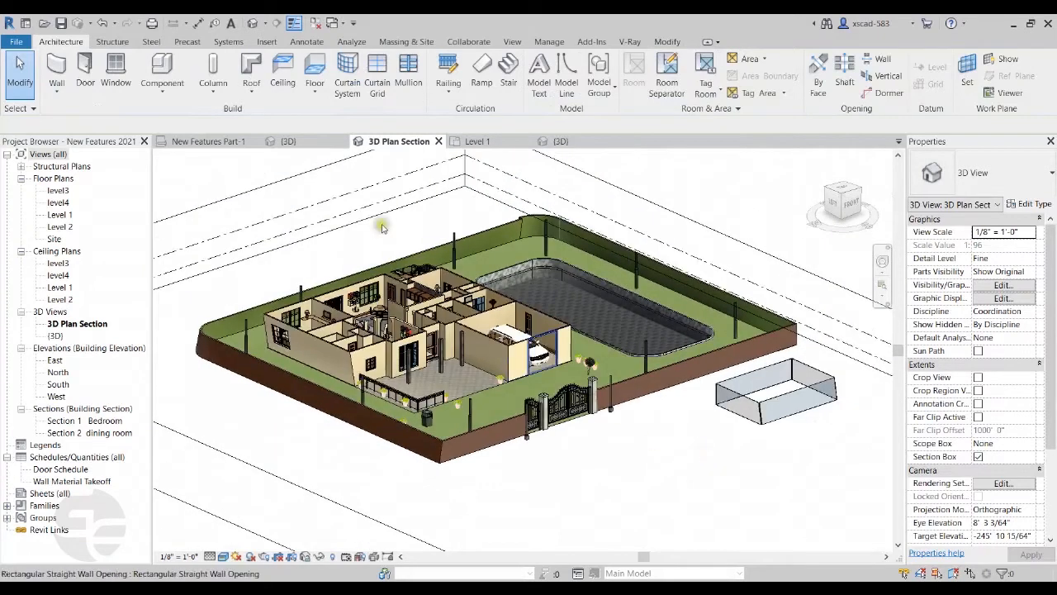
Step: Show the New Features Part-1 drafting view, and switch to the {3D} view of the Dynamo project with the curved model line
left_click(218, 142)
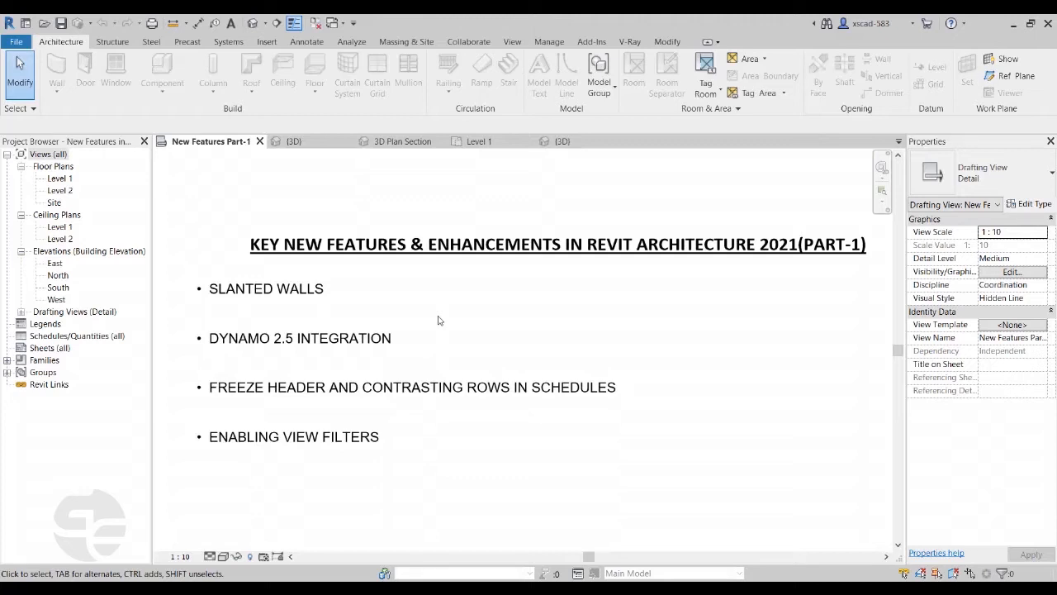
left_click(565, 141)
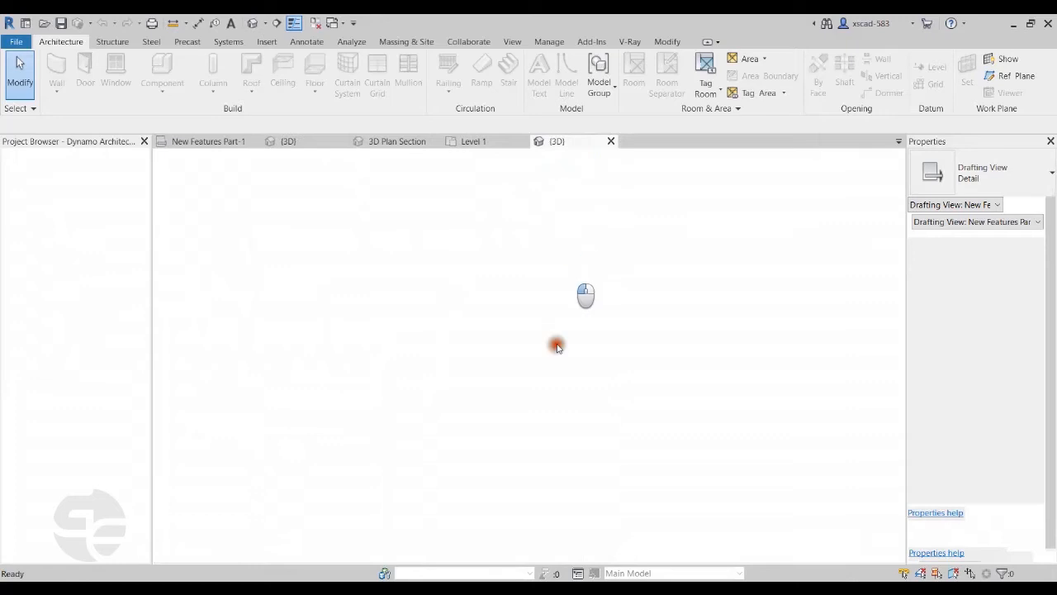
left_click(506, 394)
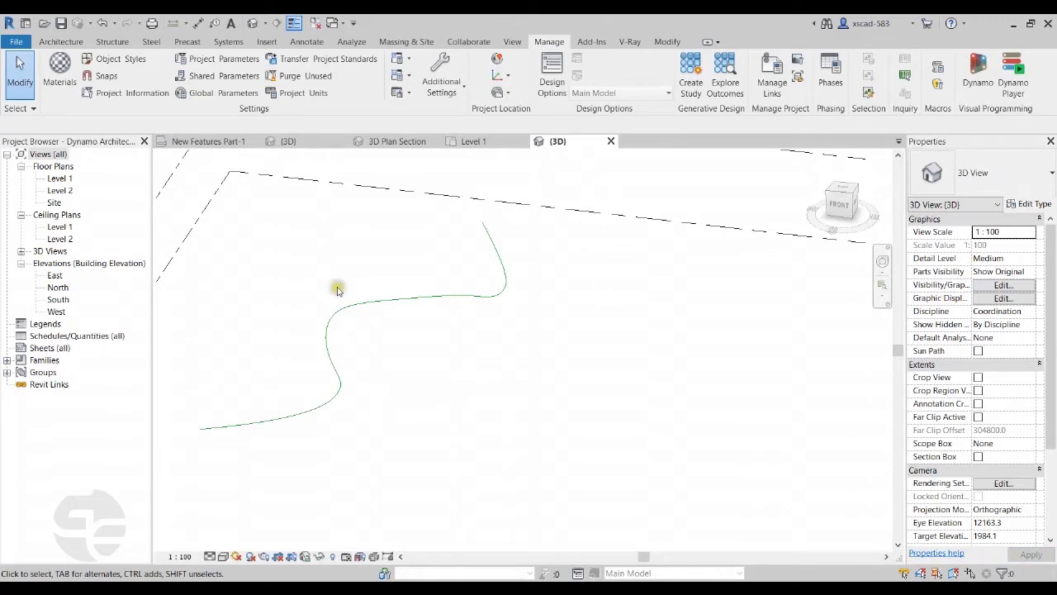
left_click(52, 42)
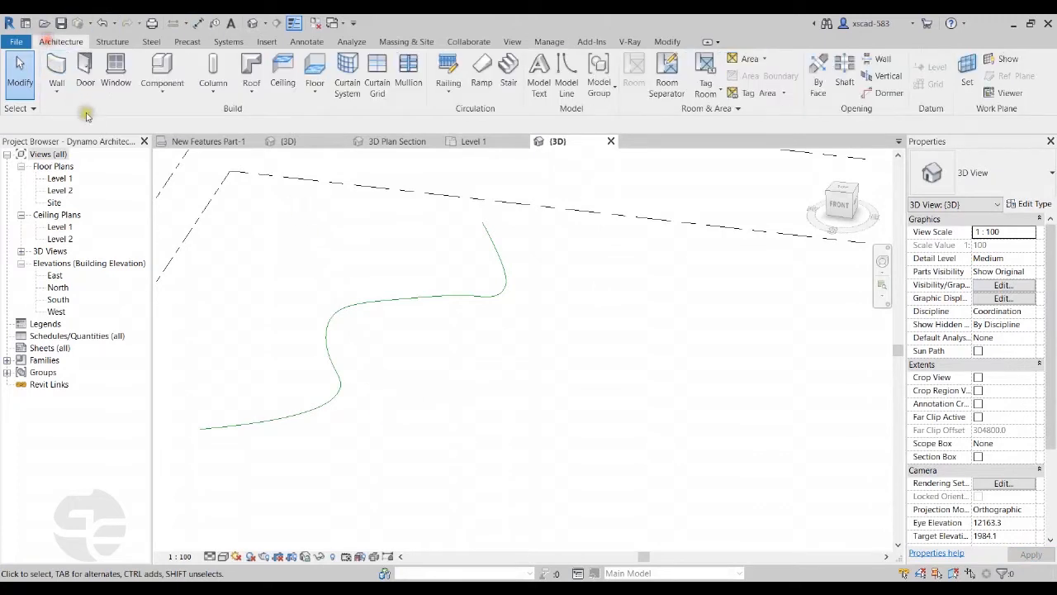
left_click(176, 96)
left_click(195, 110)
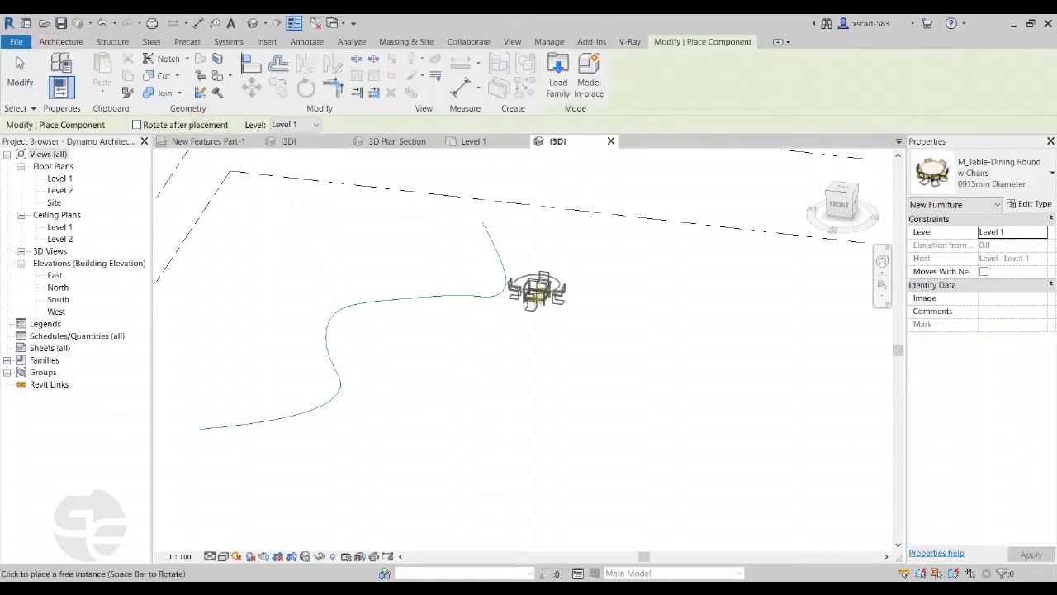
scroll(388, 360, "up", 4)
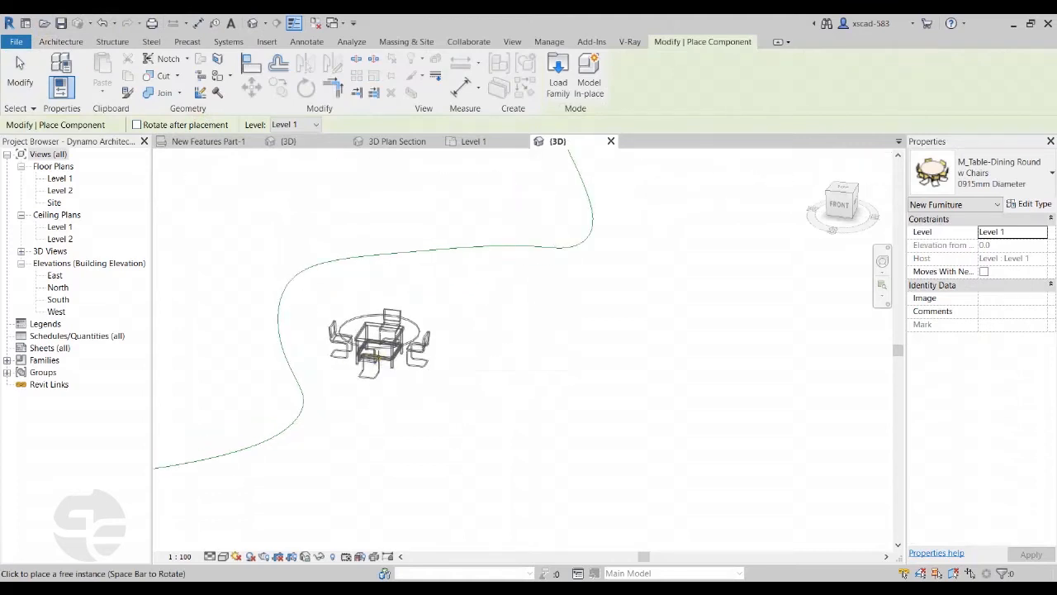
scroll(379, 347, "down", 4)
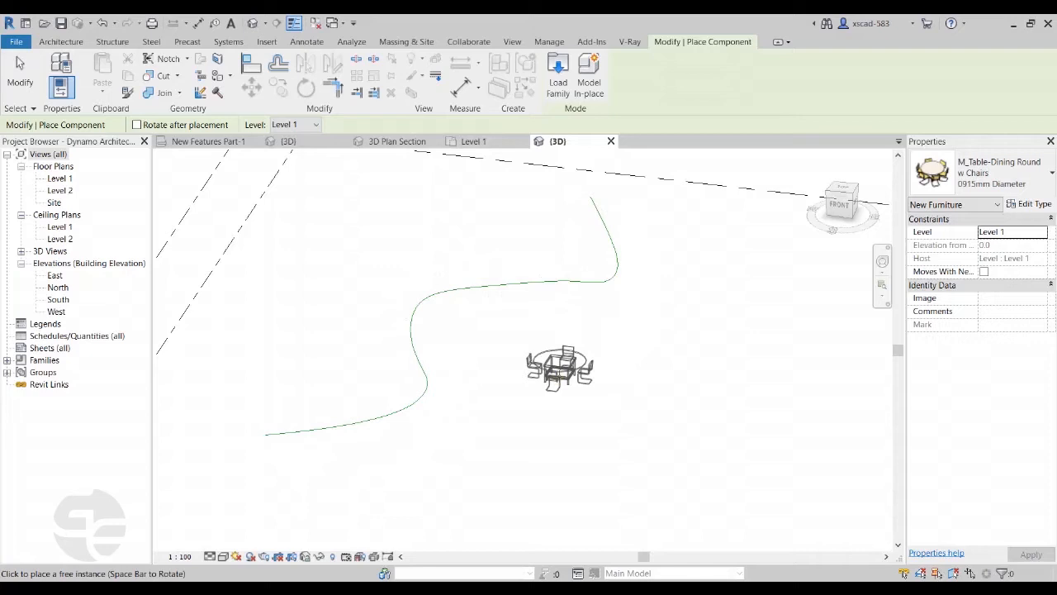
scroll(560, 368, "up", 4)
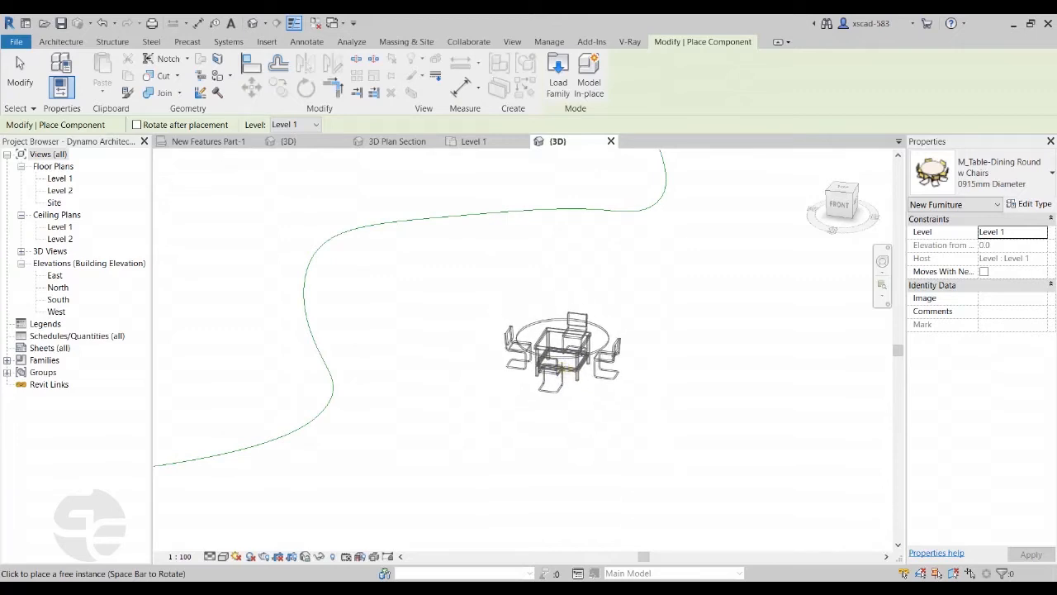
scroll(560, 369, "down", 2)
key("Escape")
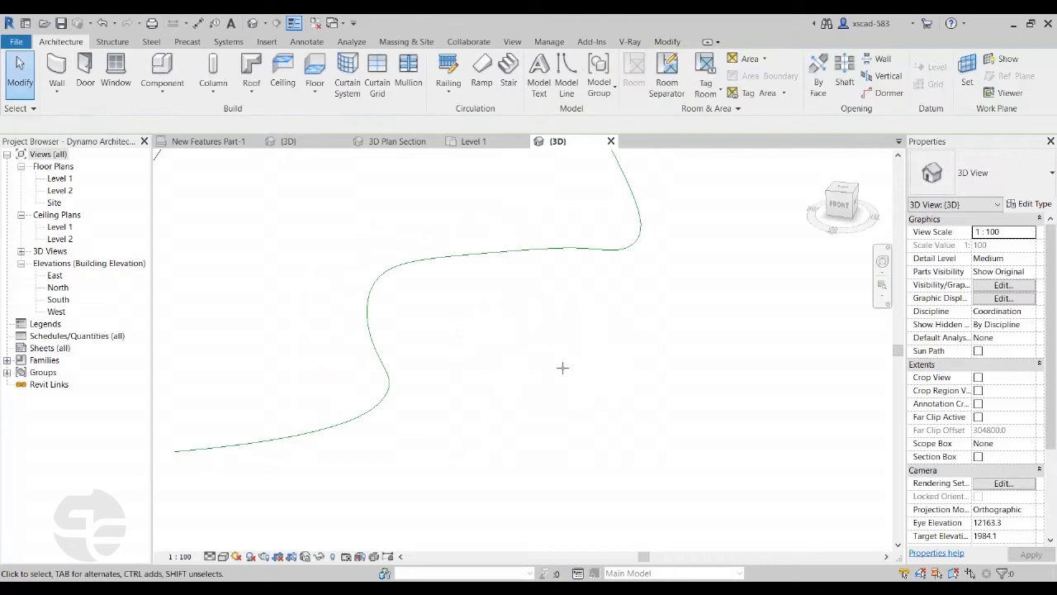
Step: Launch Dynamo and open the Arch- New.dyn definition from the Desktop
left_click(551, 41)
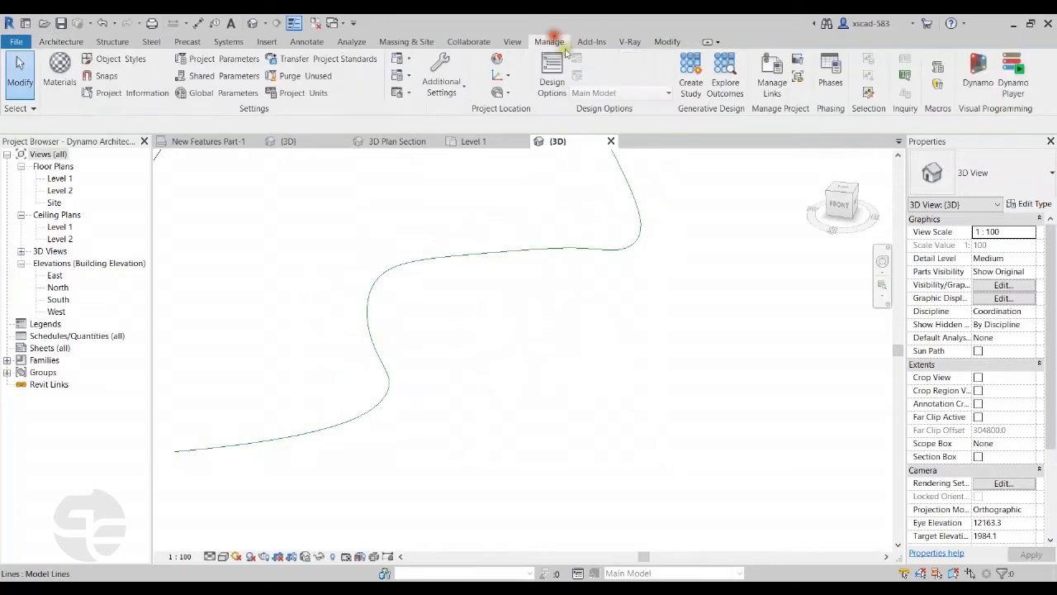
left_click(977, 79)
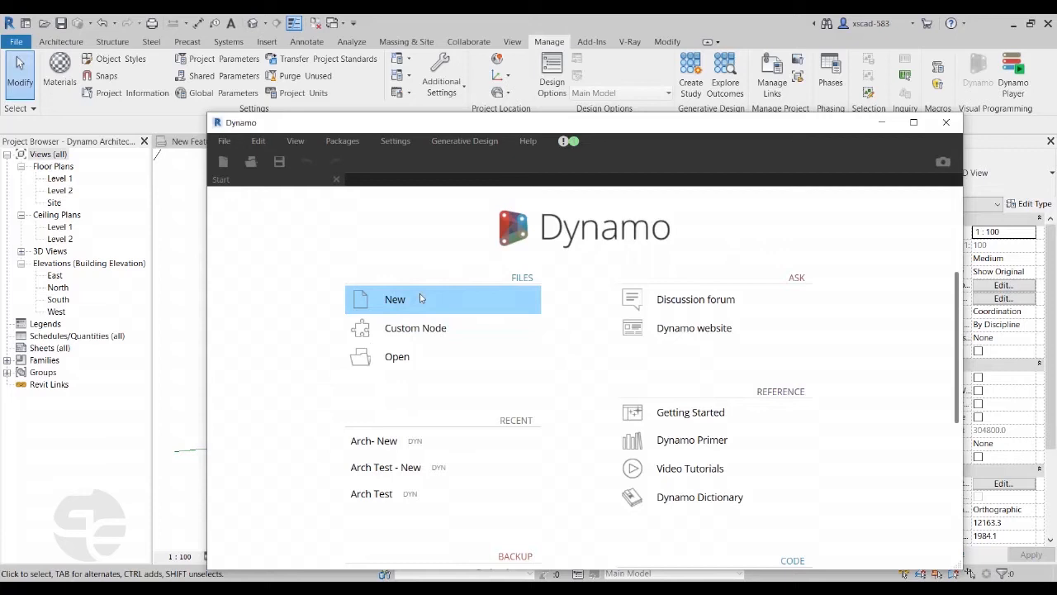
left_click(420, 357)
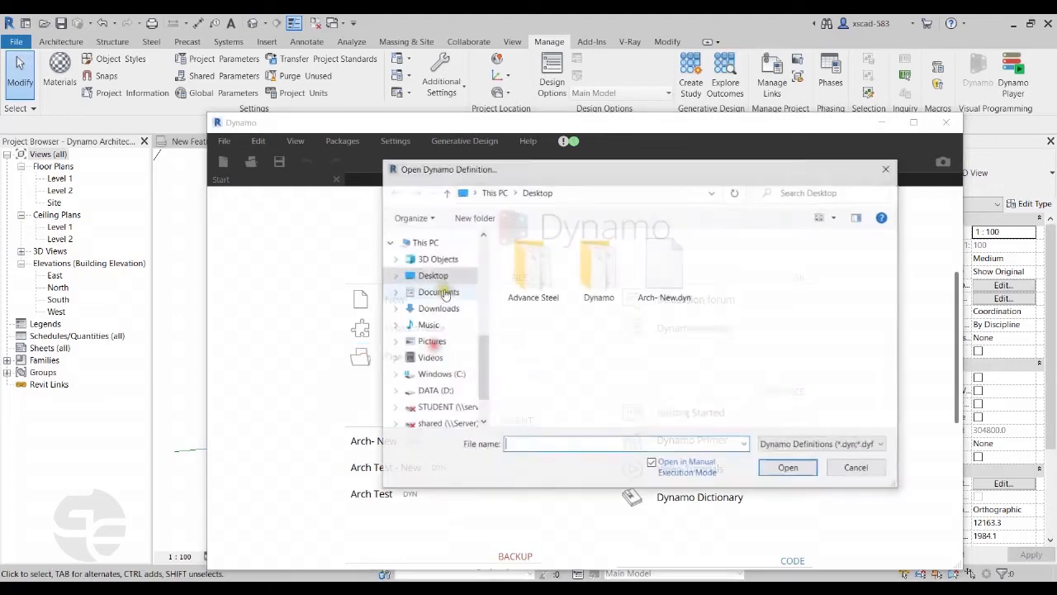
left_click(664, 271)
left_click(784, 465)
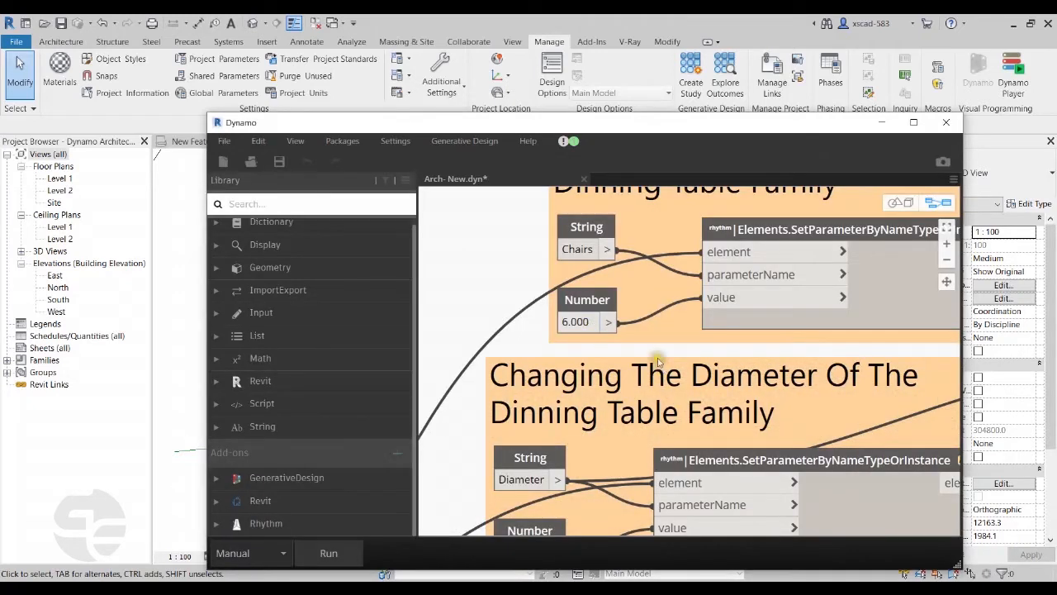
Step: Move the Dynamo window aside to expose the model curve and run the graph to place dining tables along it
scroll(589, 327, "down", 5)
scroll(624, 288, "down", 3)
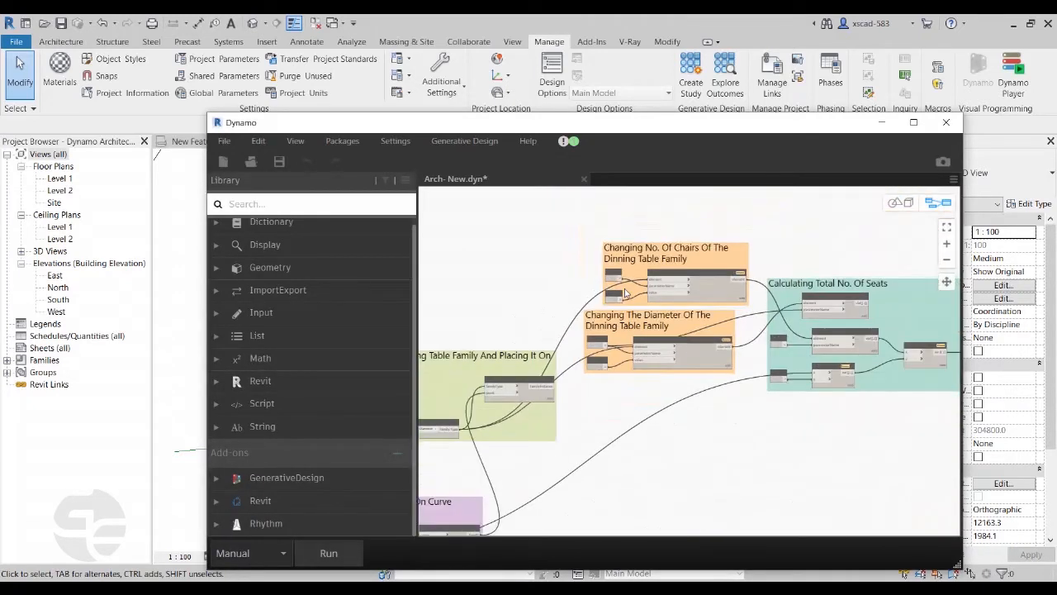
left_click_drag(506, 129, 654, 115)
middle_click_drag(300, 371, 284, 390, "shift")
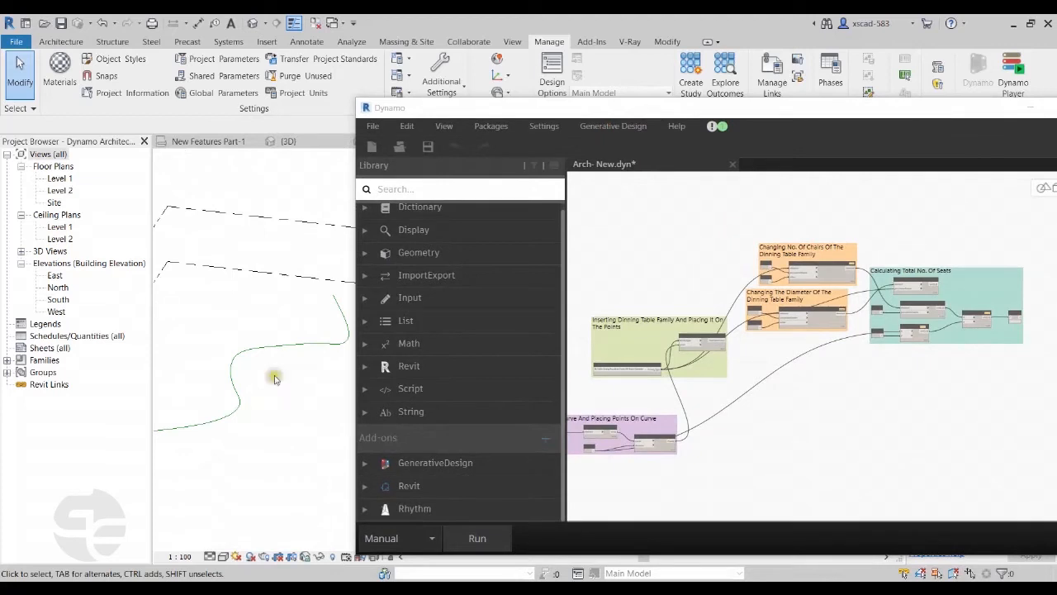
left_click(488, 537)
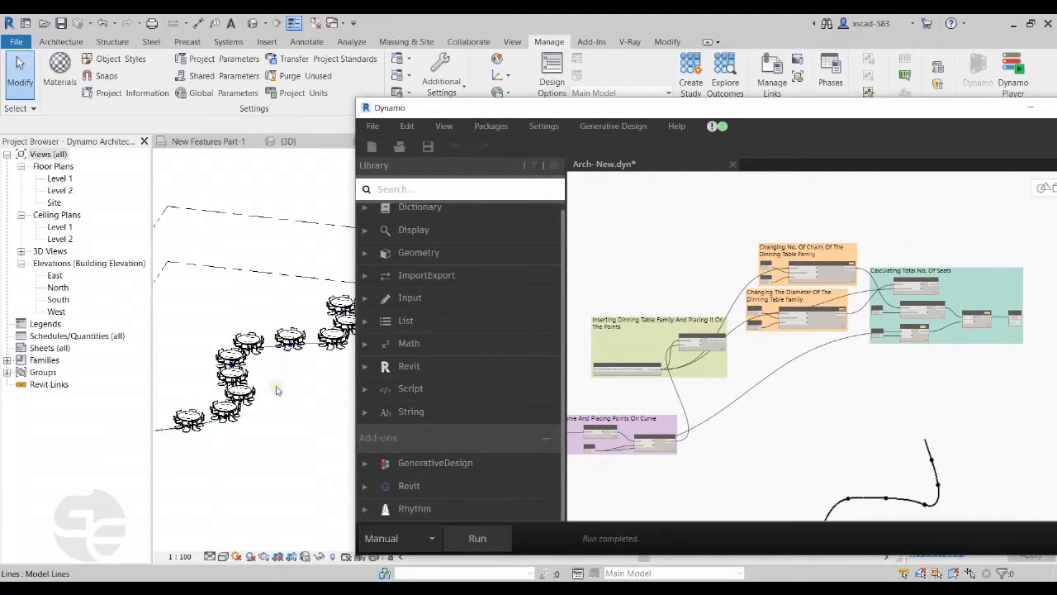
mouse_move(276, 390)
middle_mouse_down("shift")
mouse_move(290, 404)
mouse_move(286, 393)
middle_mouse_up("shift")
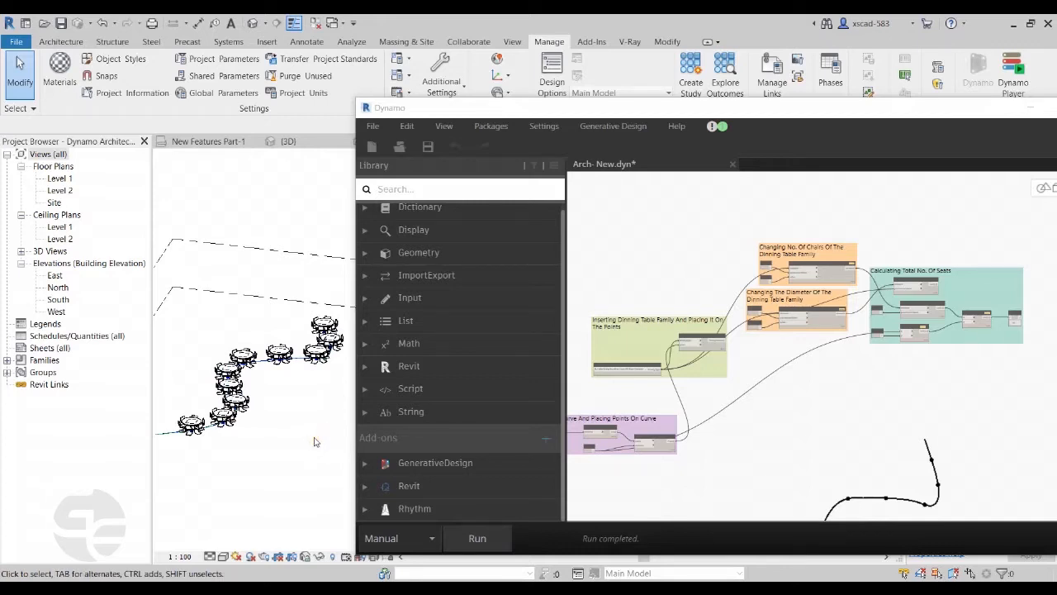
Step: Set the dining table Diameter number node to 2000 and rerun the graph to resize the tables
scroll(776, 312, "up", 10)
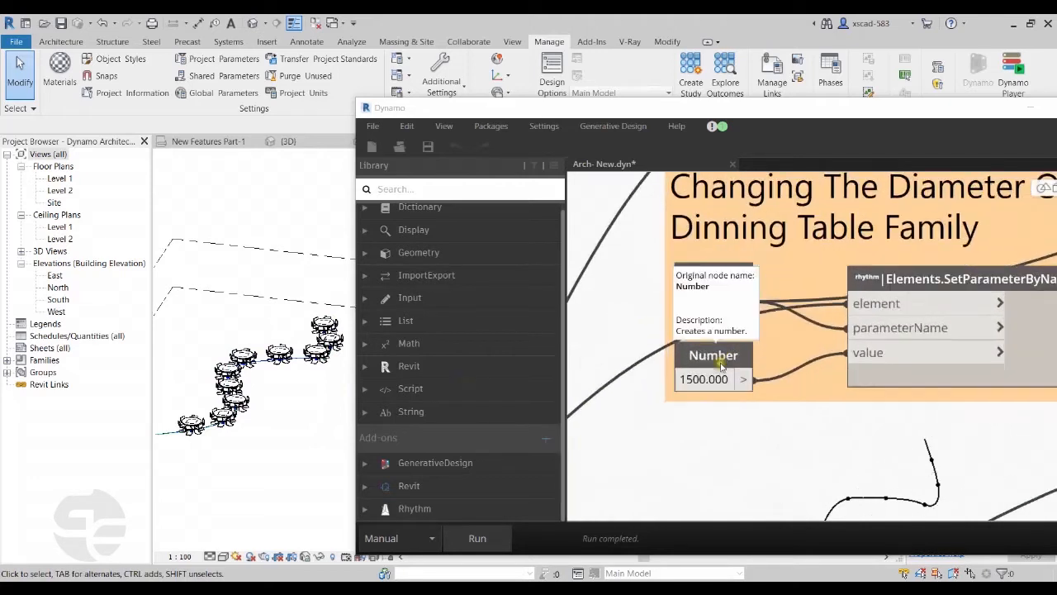
scroll(720, 363, "up", 5)
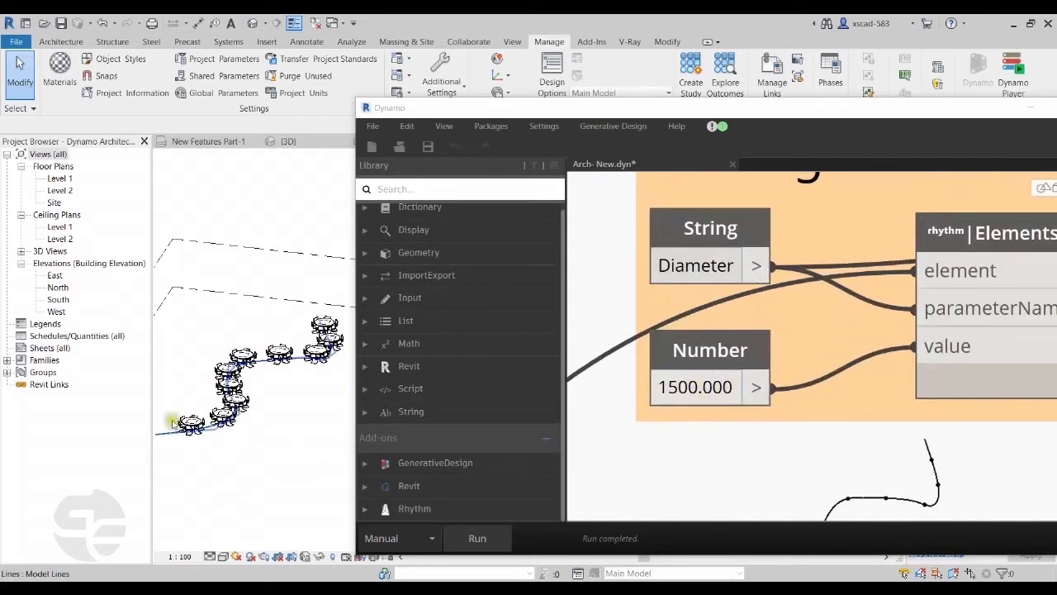
scroll(172, 423, "up", 6)
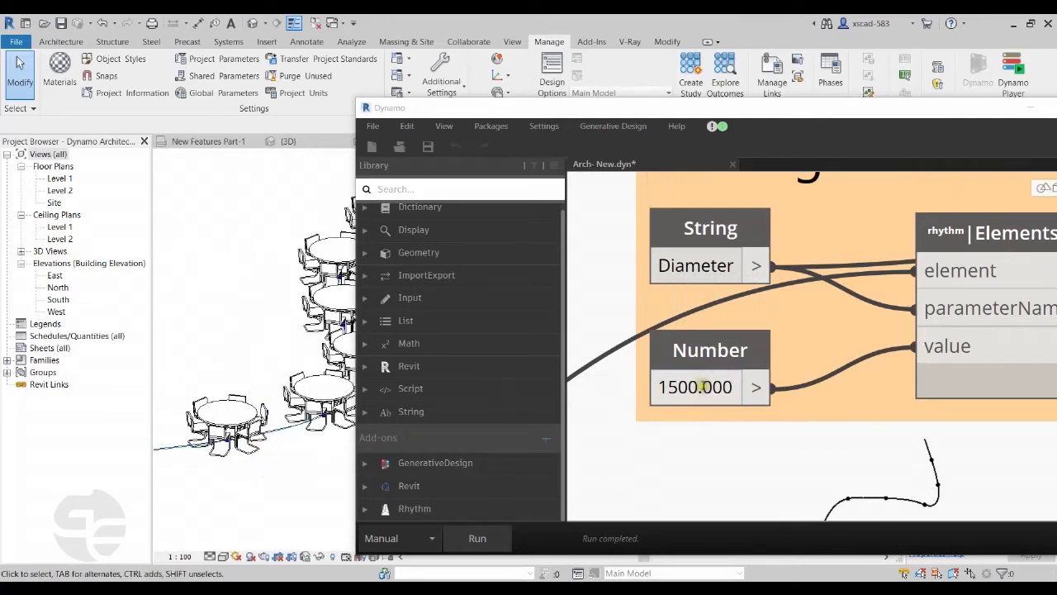
double_click(727, 384)
type("2000")
key("Return")
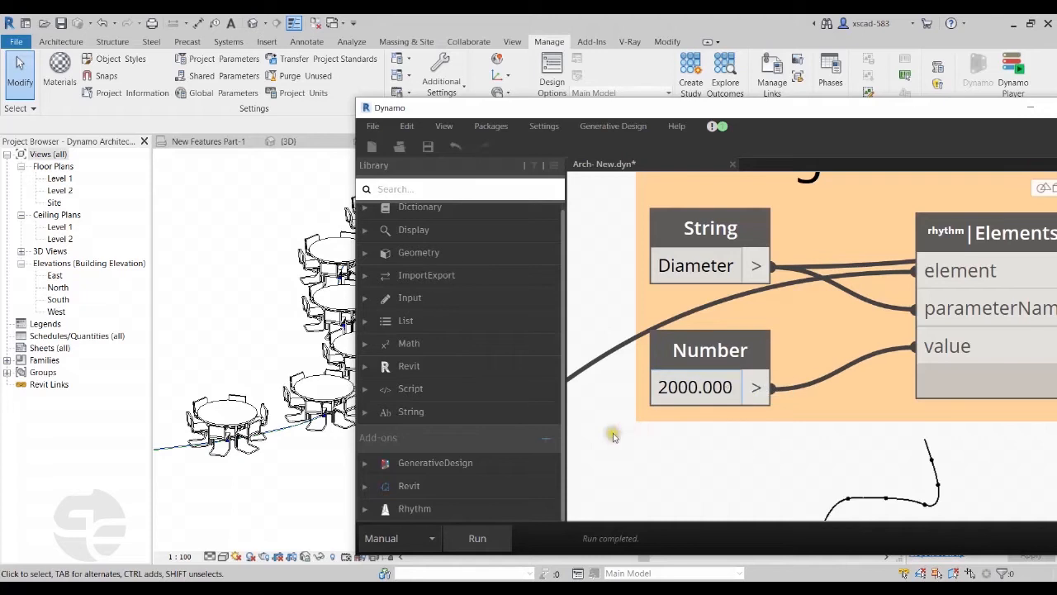
left_click(485, 538)
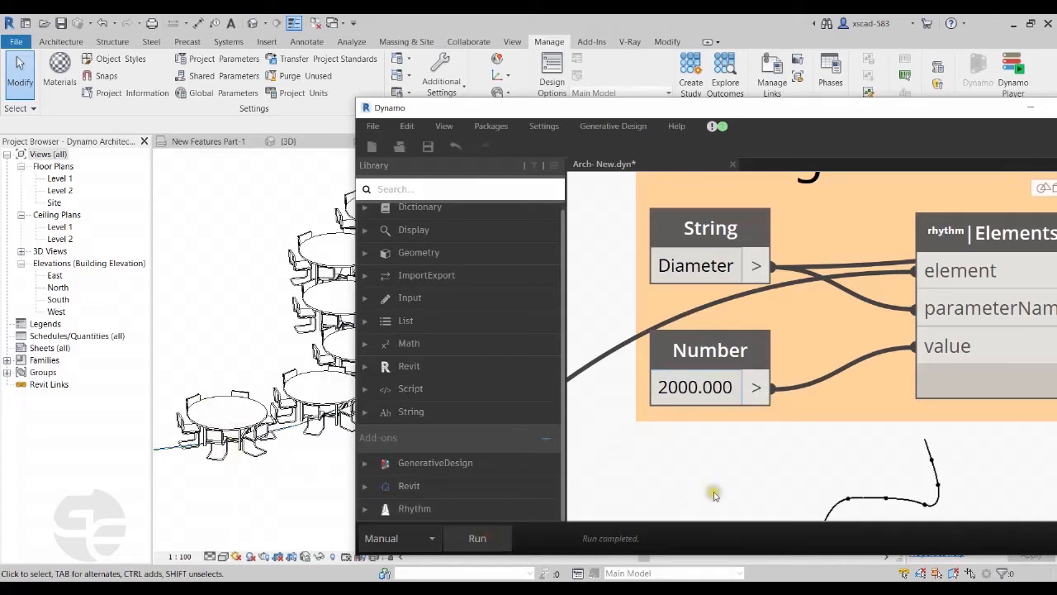
Step: Set the Chairs number node to 4 and rerun the graph to update the dining tables
scroll(710, 471, "down", 4)
scroll(729, 307, "up", 3)
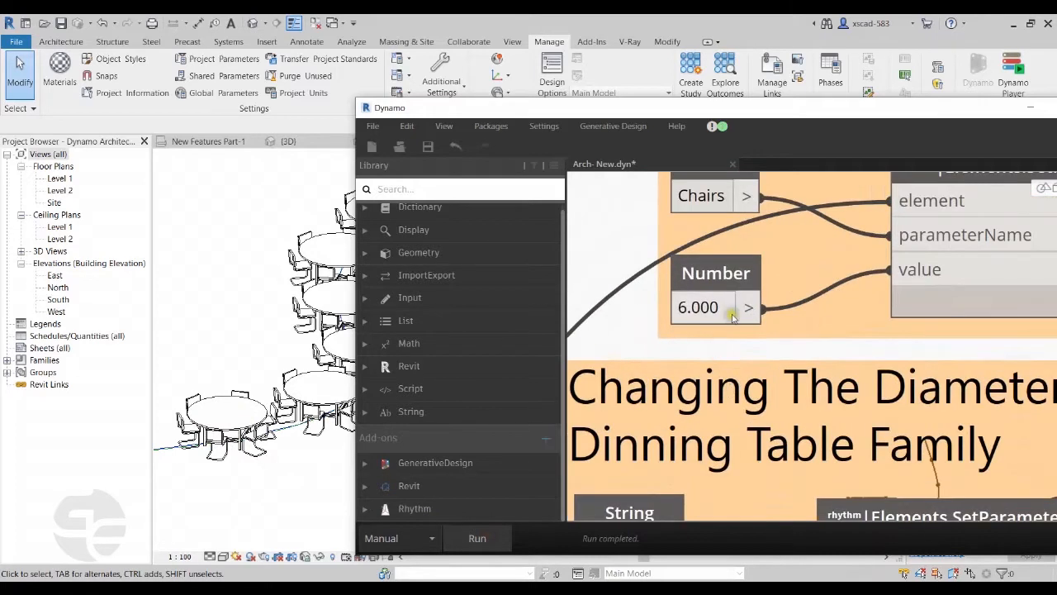
double_click(725, 304)
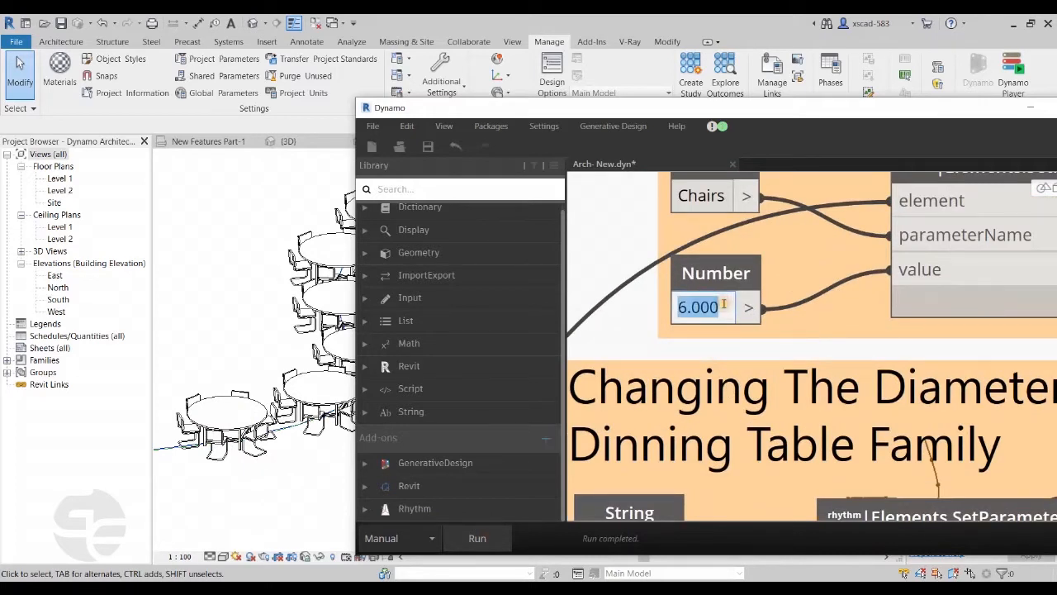
type("4")
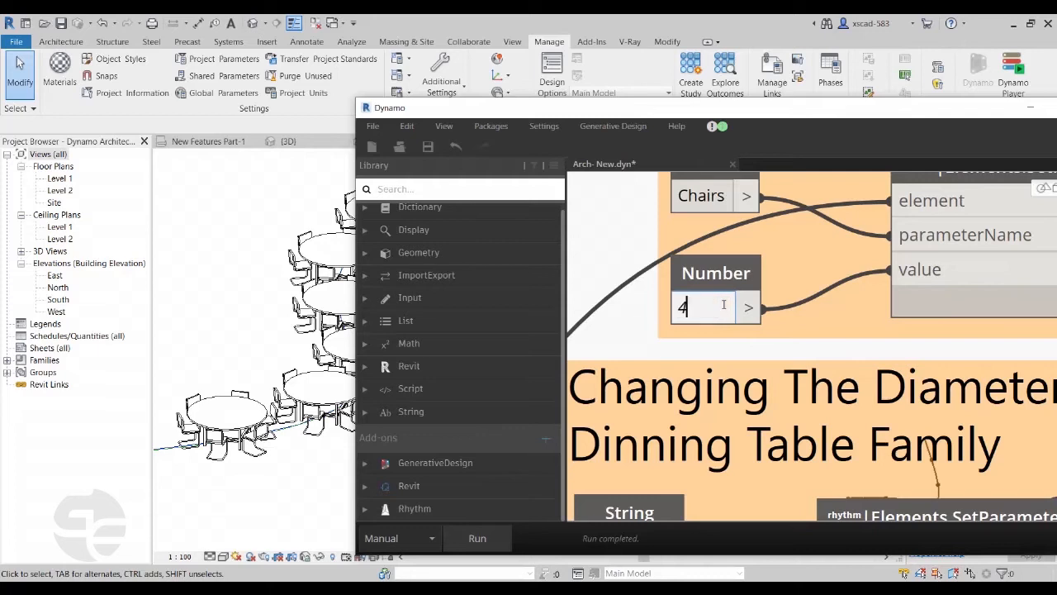
key("Return")
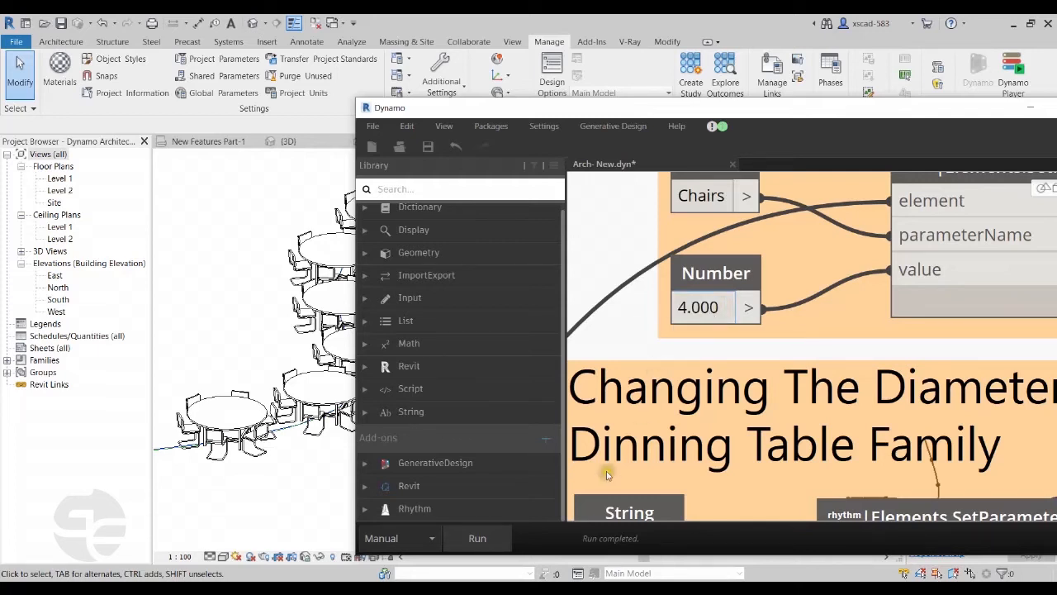
left_click(493, 534)
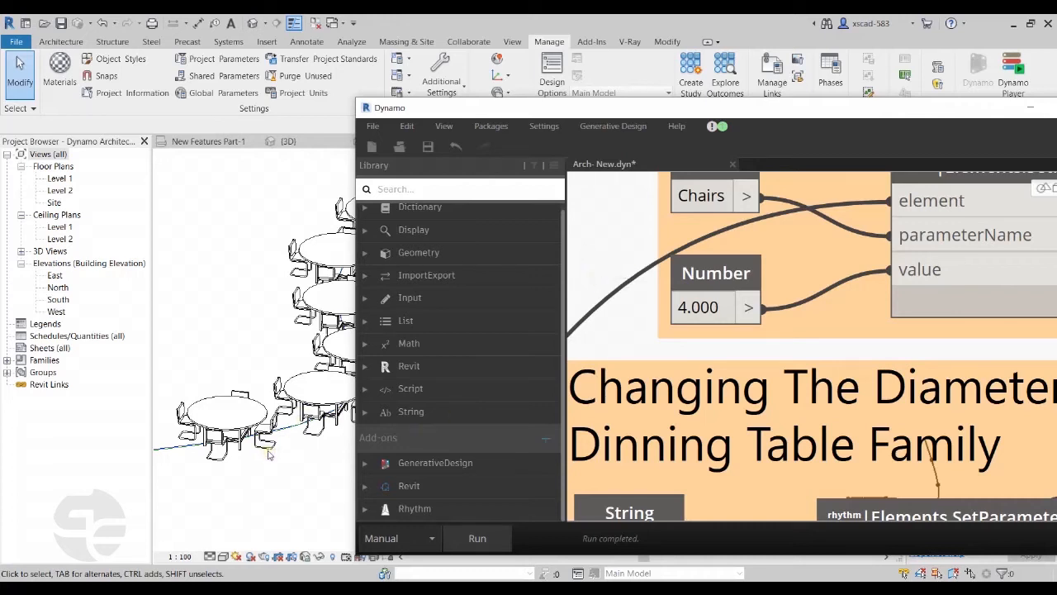
scroll(244, 432, "down", 2)
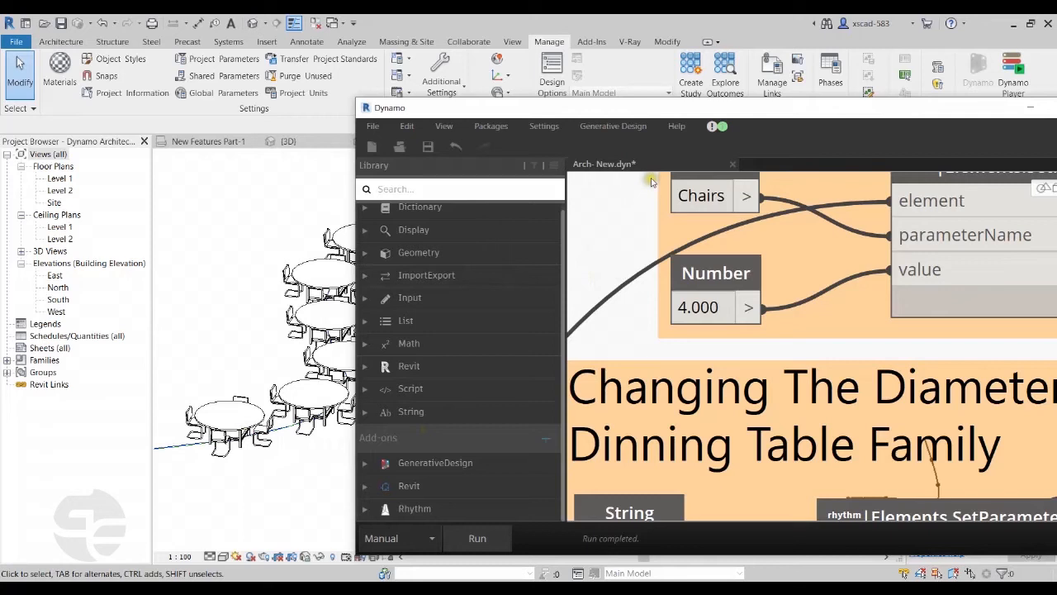
Step: Move the Dynamo window back over the model and show the graph's workspace references
left_click_drag(700, 110, 567, 113)
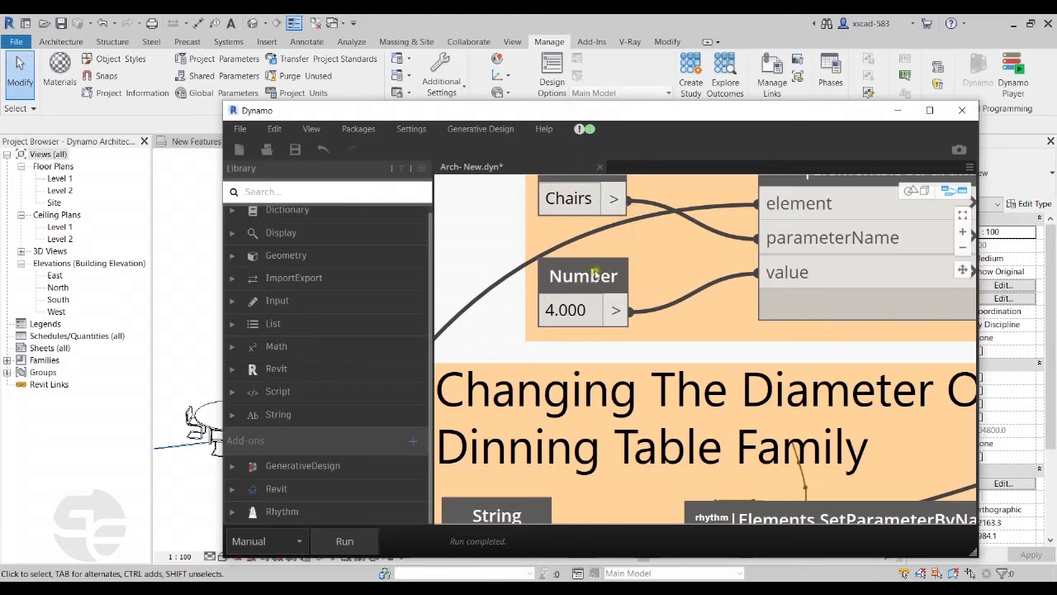
left_click(312, 129)
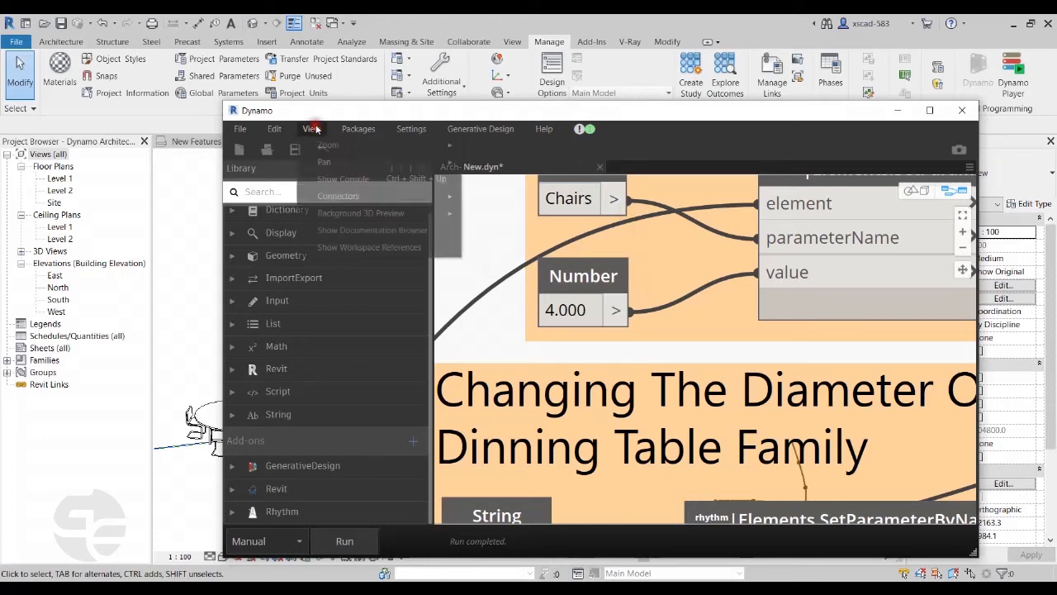
left_click(369, 248)
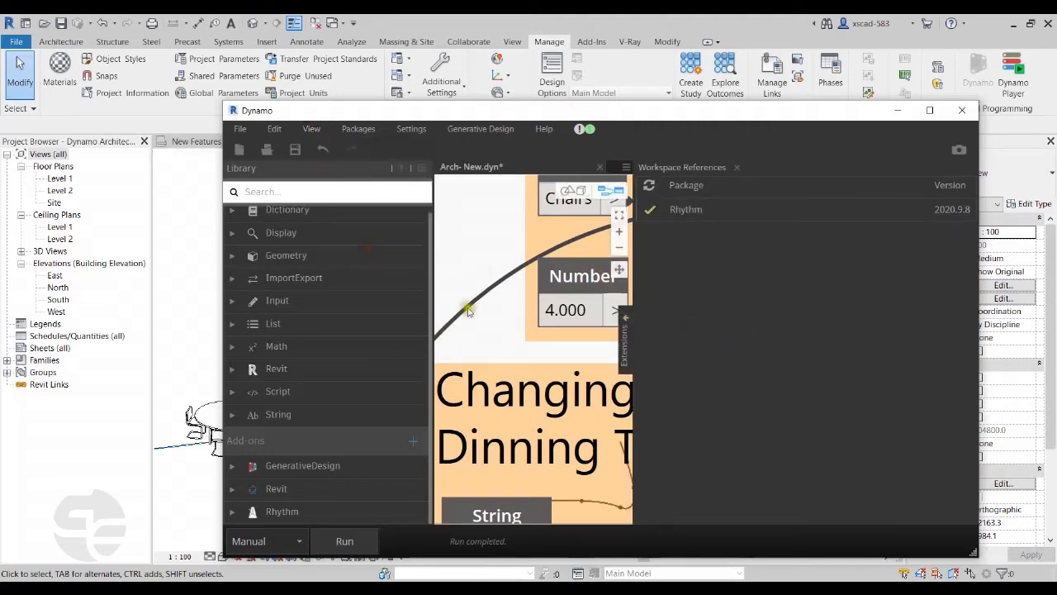
Step: Examine the graph's node groups, its workspace references and the available package commands
scroll(468, 309, "down", 6)
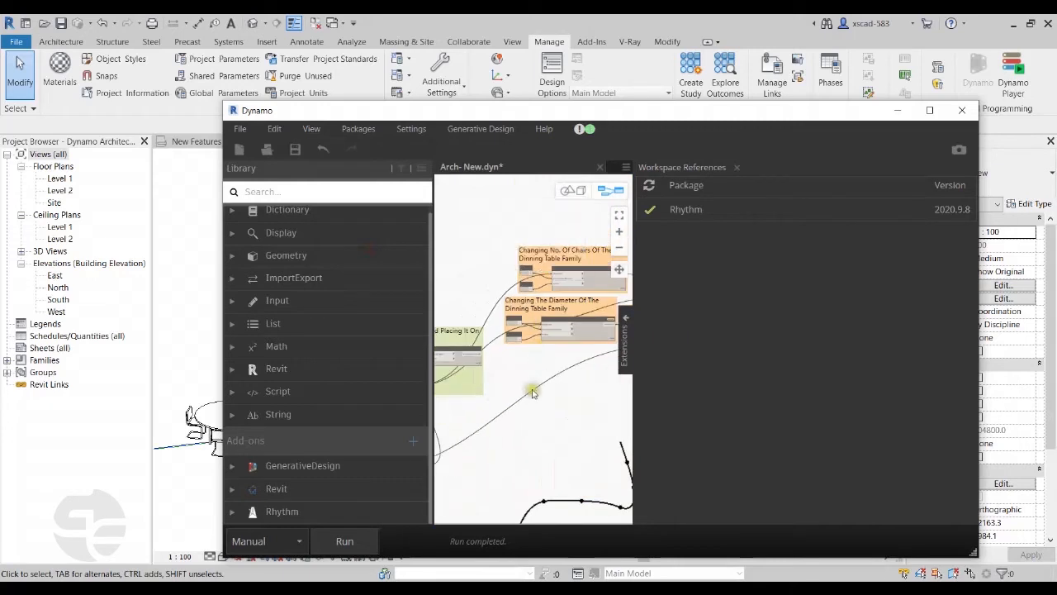
scroll(533, 387, "down", 5)
scroll(545, 380, "up", 3)
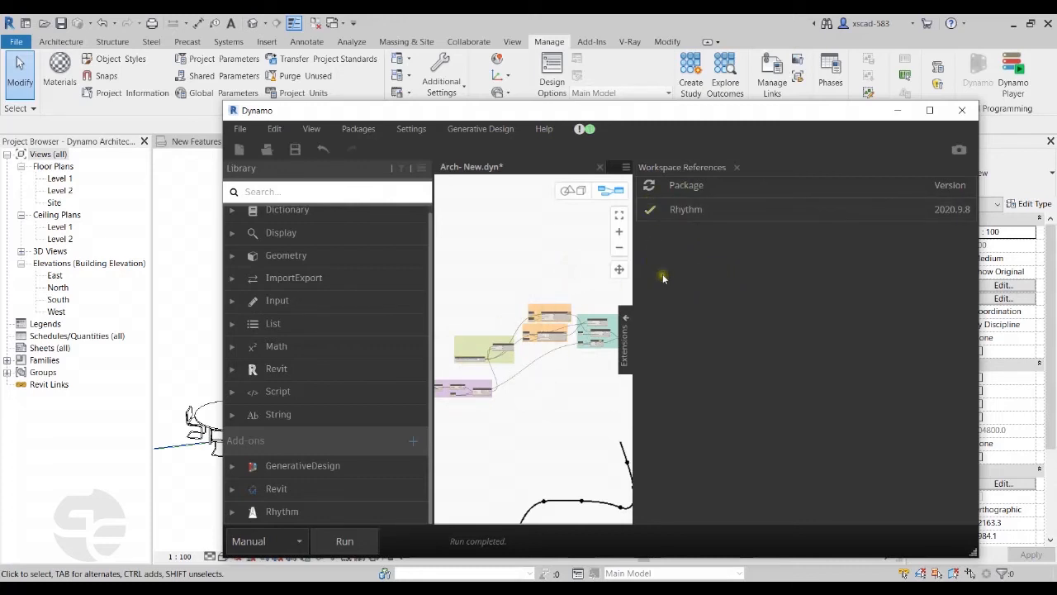
left_click(668, 233)
left_click(364, 128)
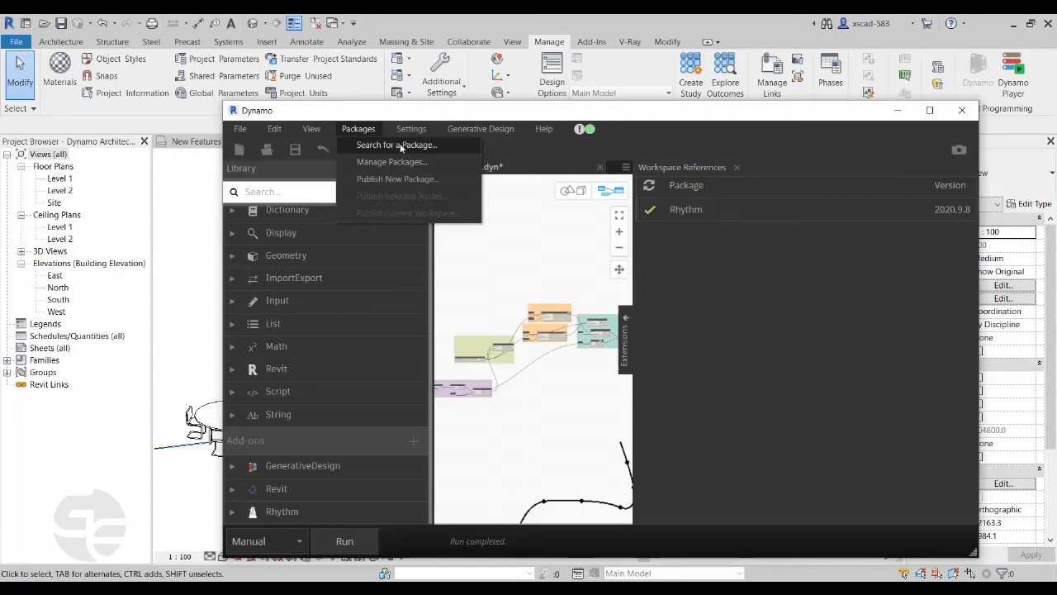
left_click(467, 128)
left_click(477, 111)
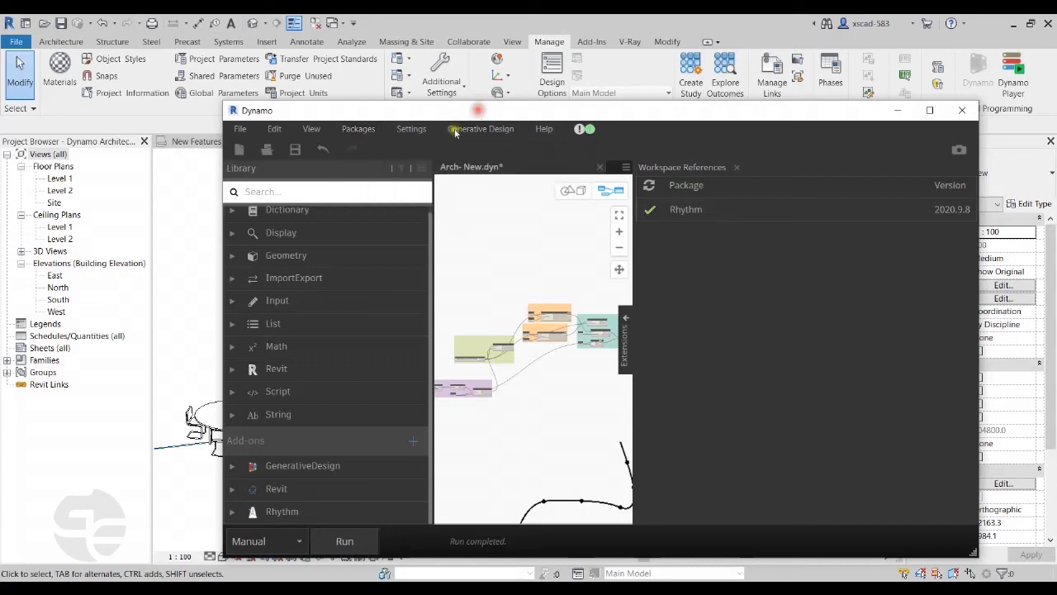
Step: Browse the library's Revit Elements category and examine the nodes listed under Element
left_click(232, 369)
scroll(321, 359, "down", 5)
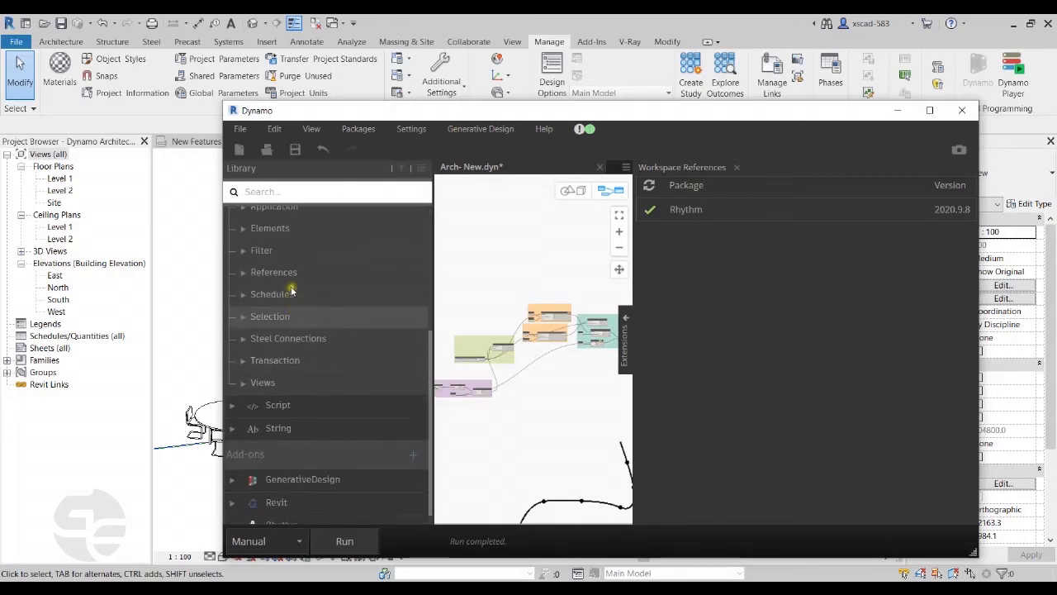
left_click(242, 229)
scroll(360, 296, "down", 10)
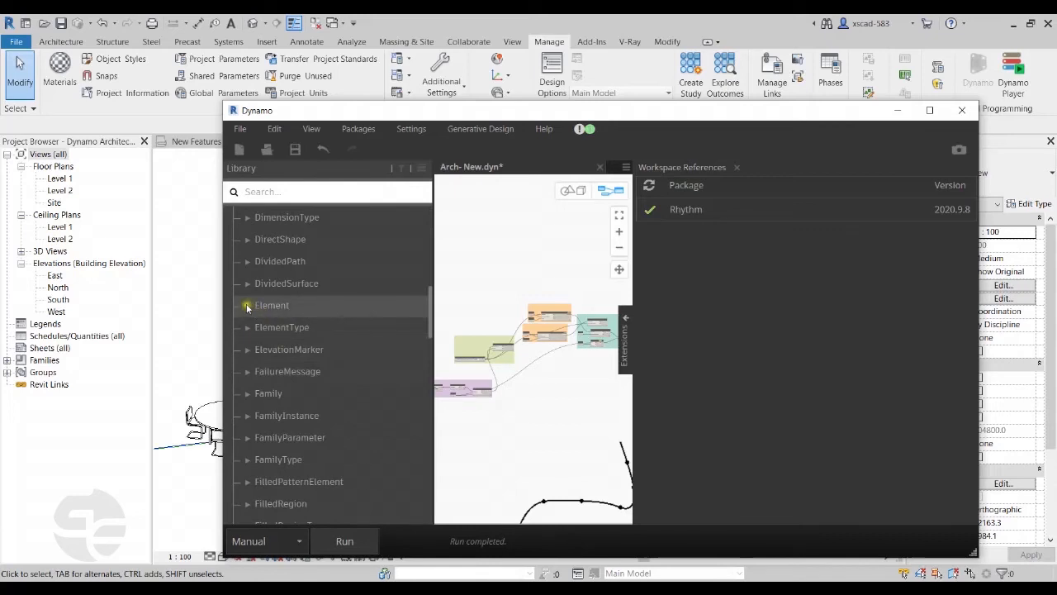
left_click(370, 312)
scroll(347, 339, "down", 3)
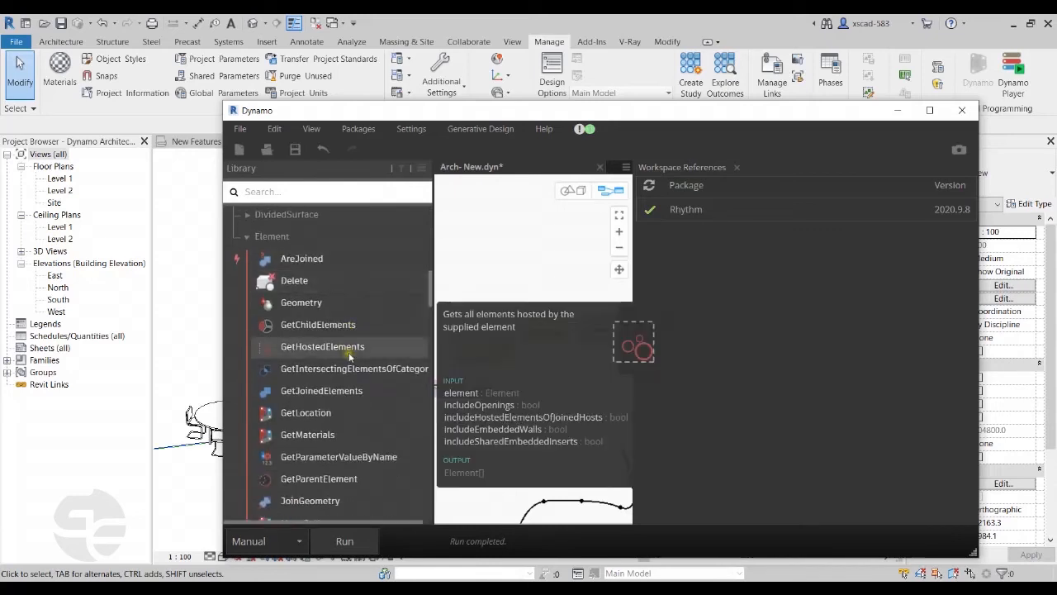
scroll(363, 330, "down", 2)
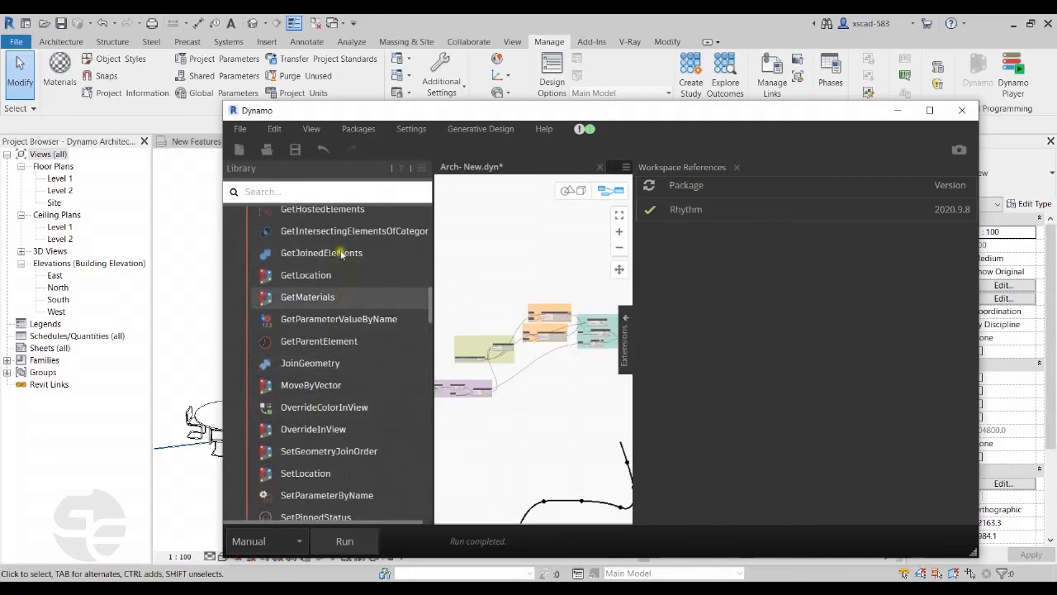
scroll(342, 364, "down", 5)
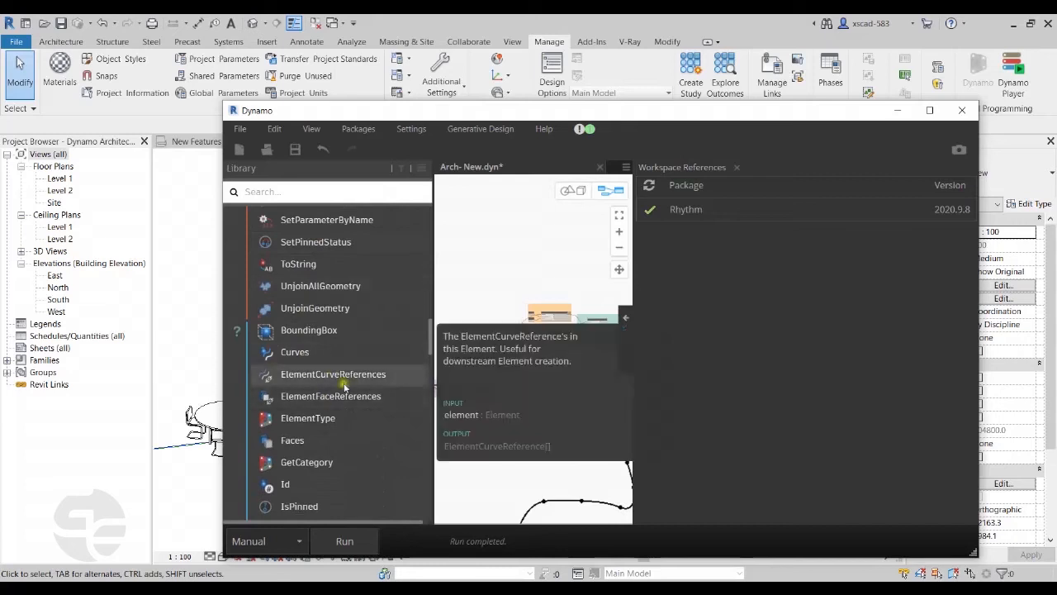
scroll(331, 363, "up", 4)
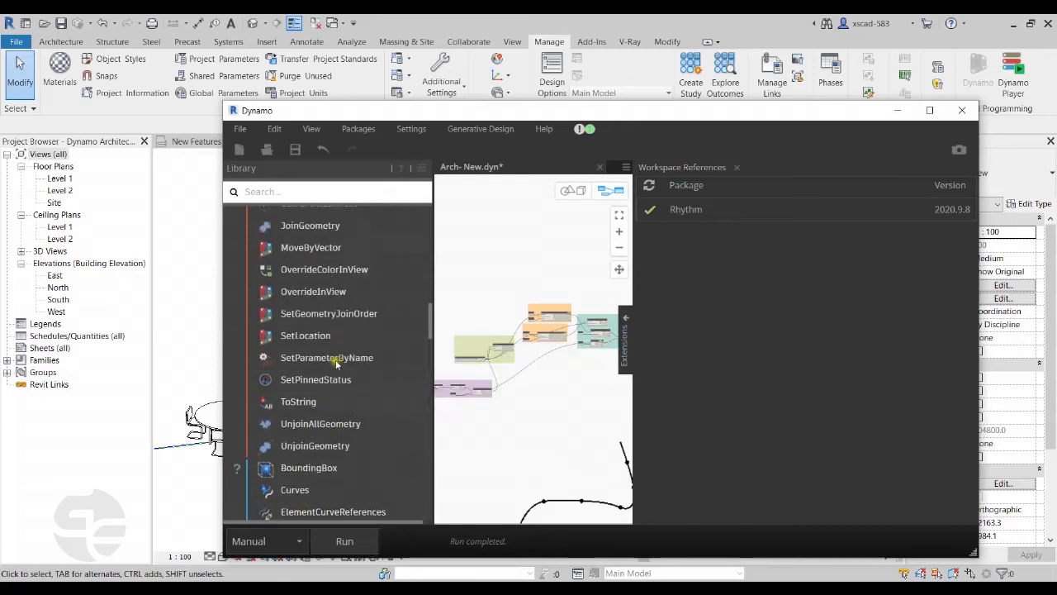
scroll(337, 362, "up", 3)
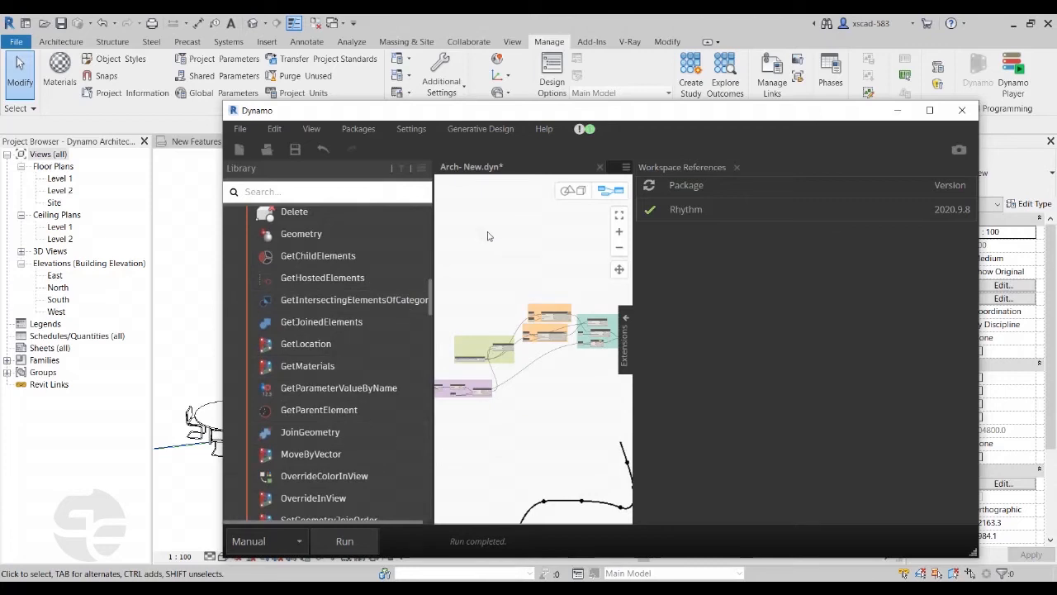
scroll(549, 364, "up", 2)
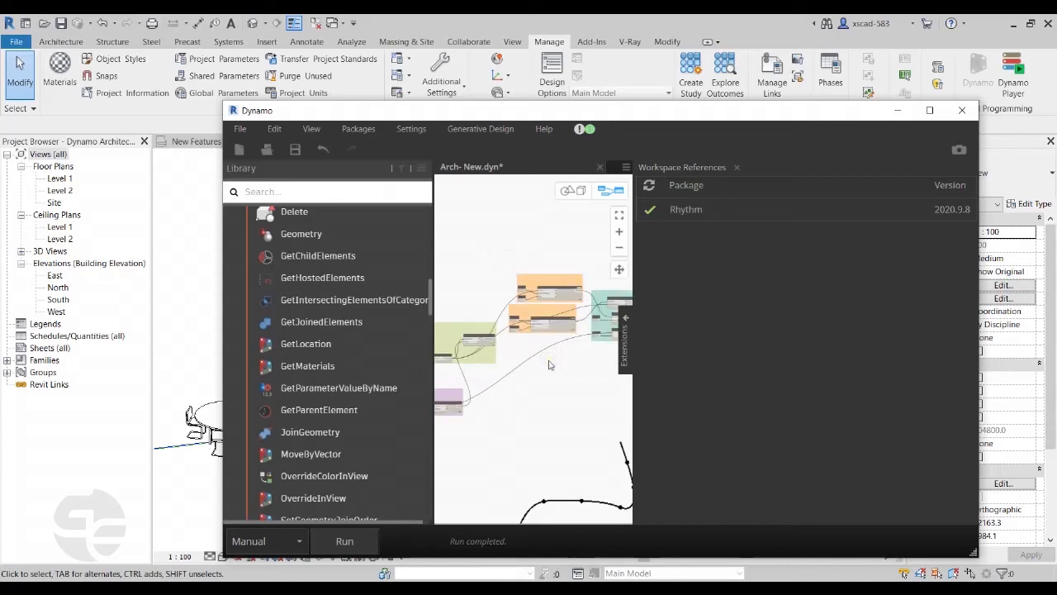
scroll(549, 363, "down", 1)
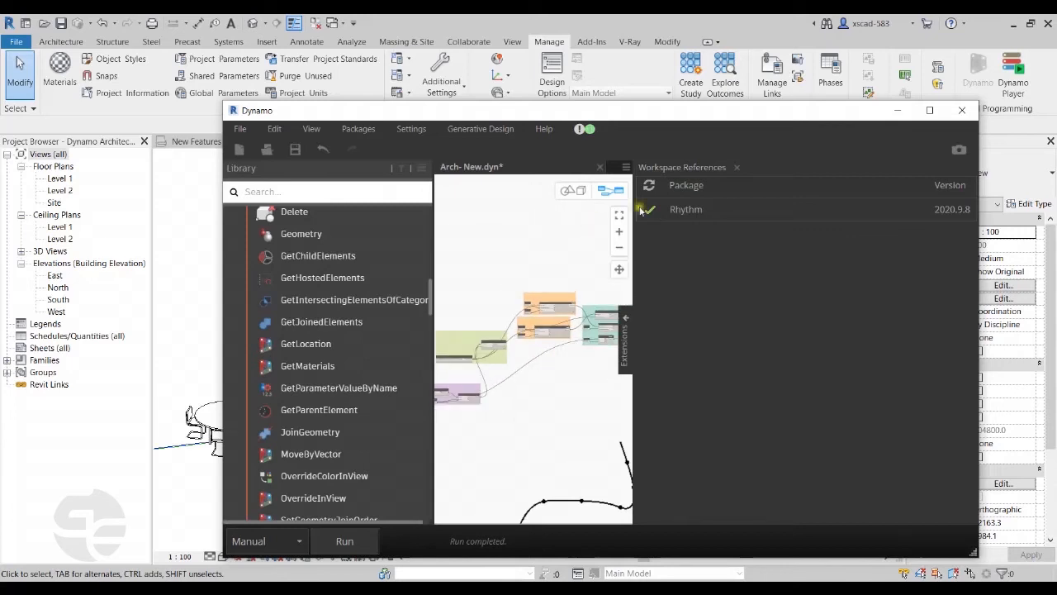
Step: Close Dynamo and return to the New Features Part-1 drafting view to review the feature list
left_click(961, 109)
left_click(611, 374)
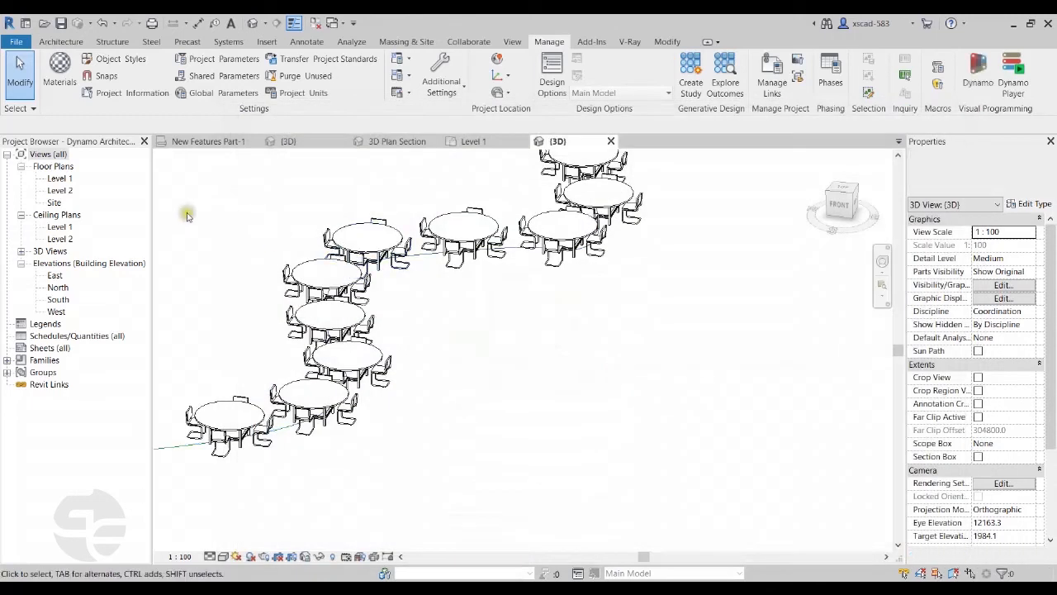
left_click(208, 142)
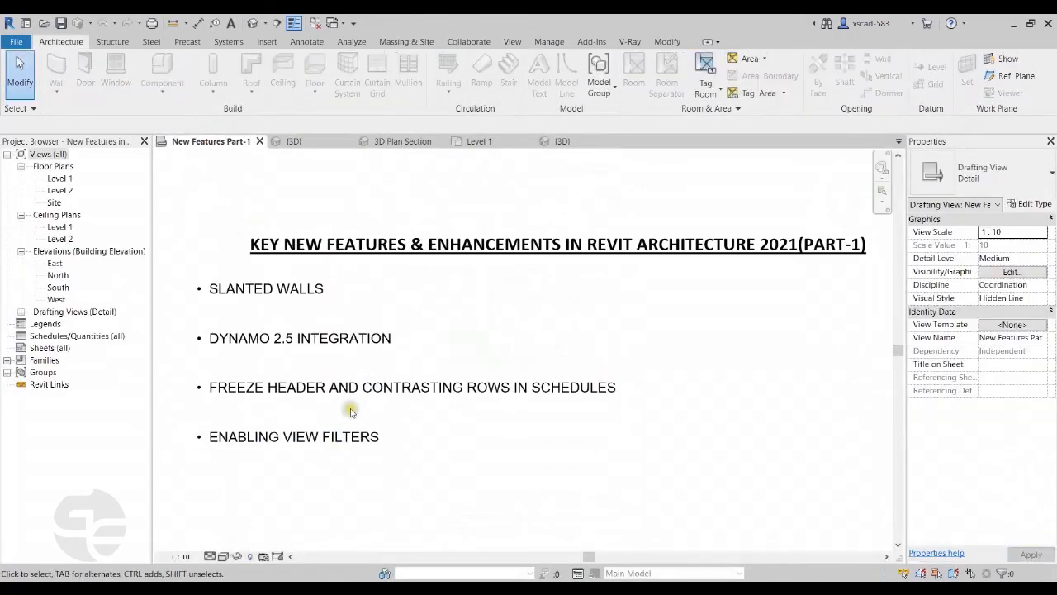
scroll(268, 411, "up", 1)
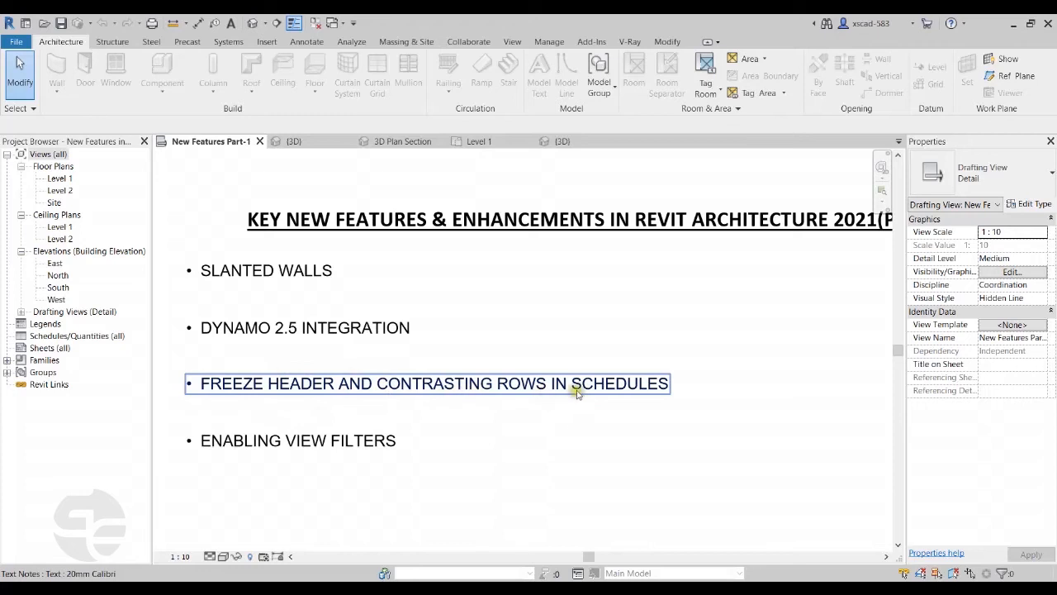
scroll(582, 427, "down", 1)
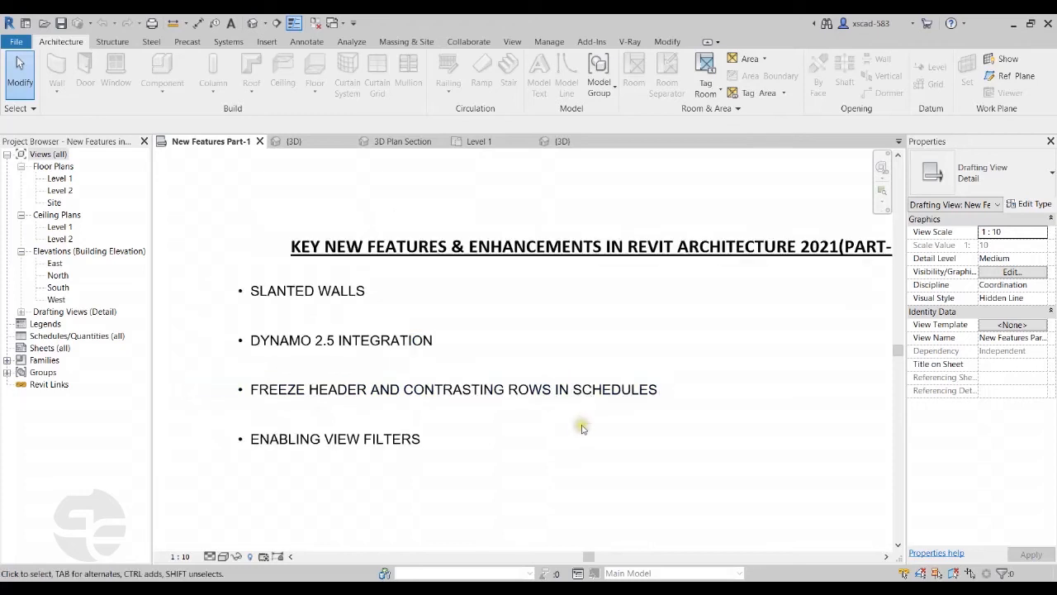
Step: Switch to the house project's 3D view, open the Wall Material Takeoff schedule and look through its rows
left_click(288, 142)
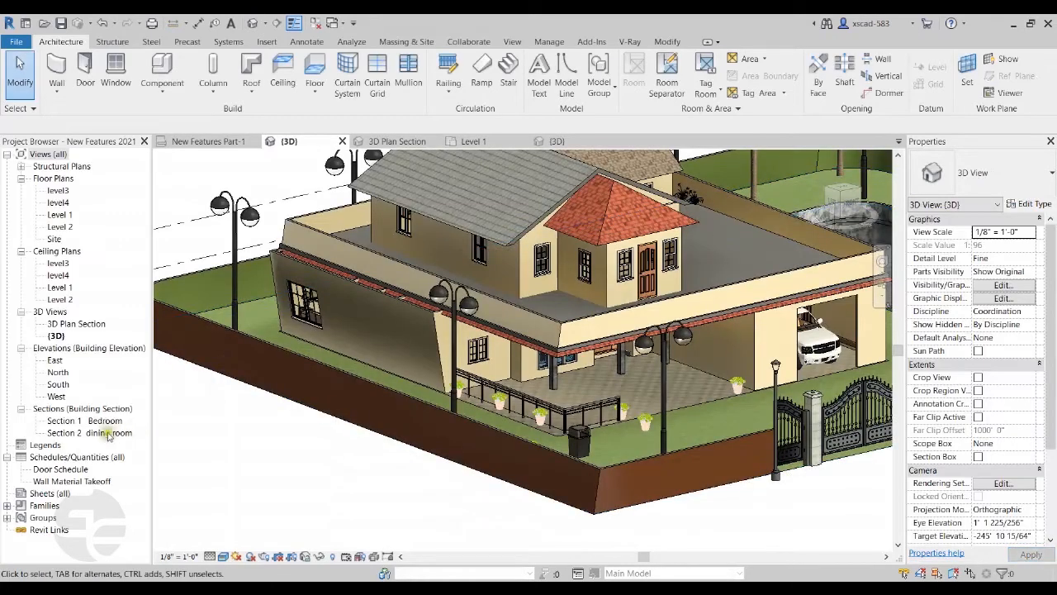
double_click(76, 481)
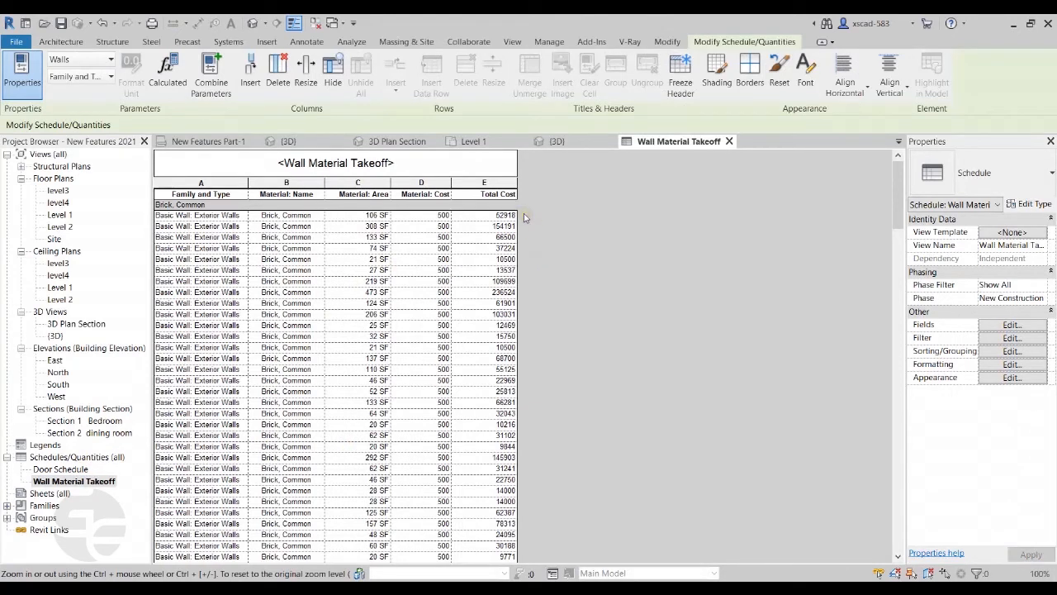
scroll(367, 285, "down", 5)
scroll(363, 339, "down", 10)
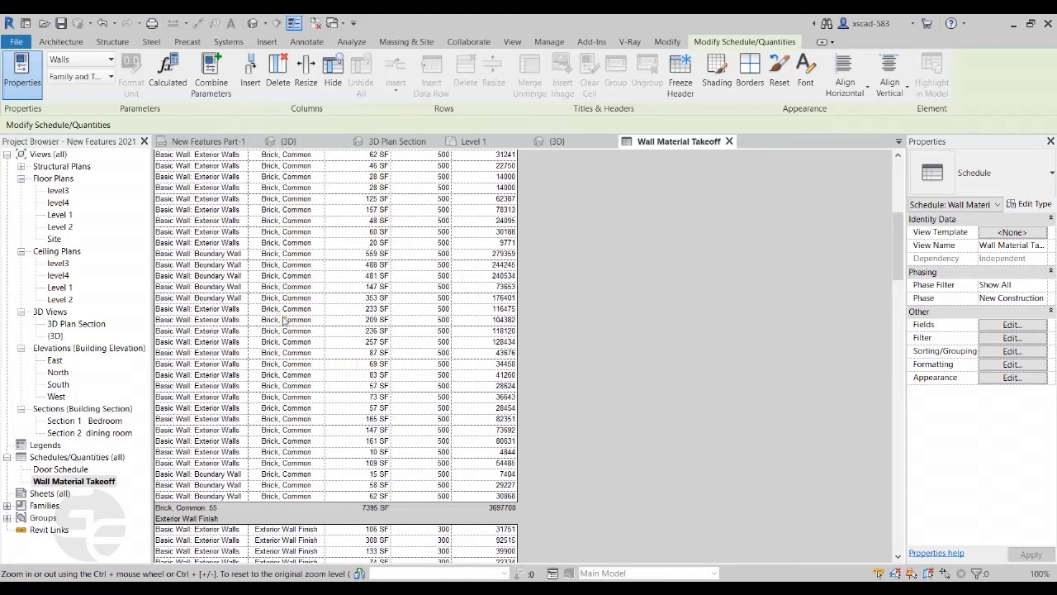
scroll(282, 320, "up", 10)
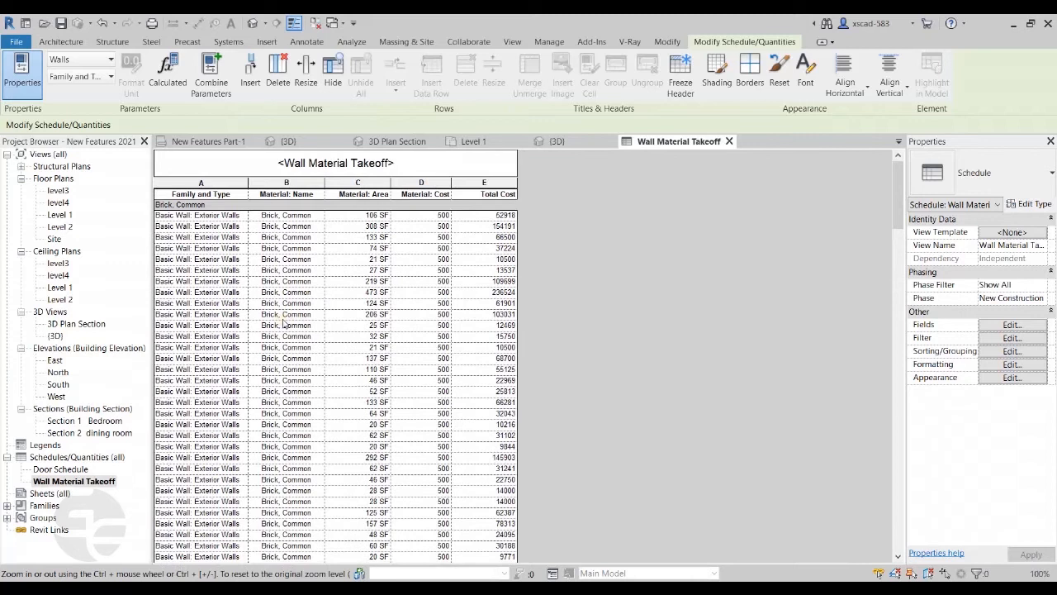
Step: Turn on Freeze Header for the Wall Material Takeoff and check the header by running through the rows
left_click(679, 85)
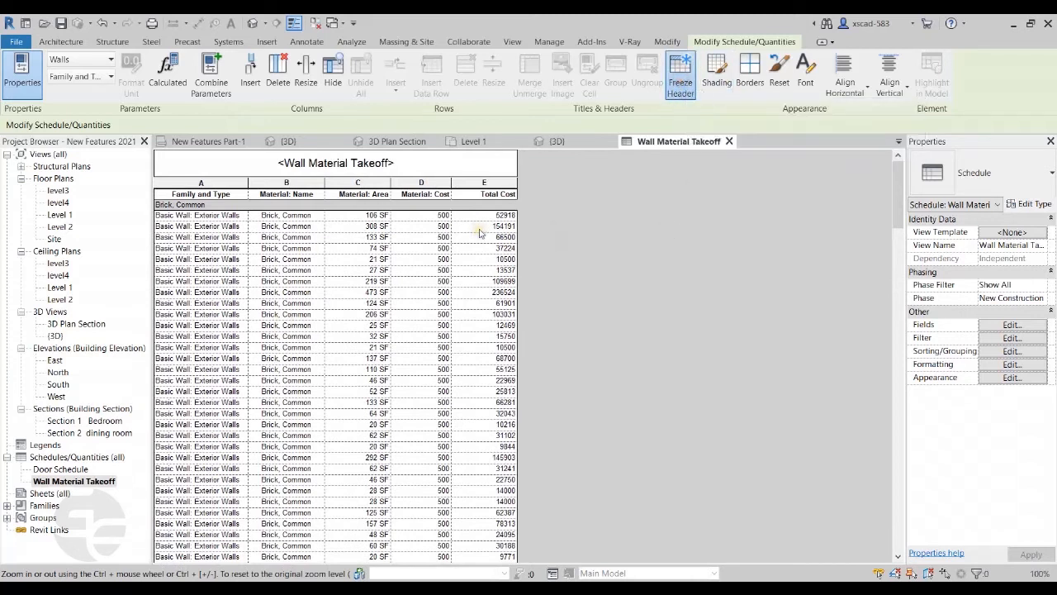
scroll(351, 268, "down", 8)
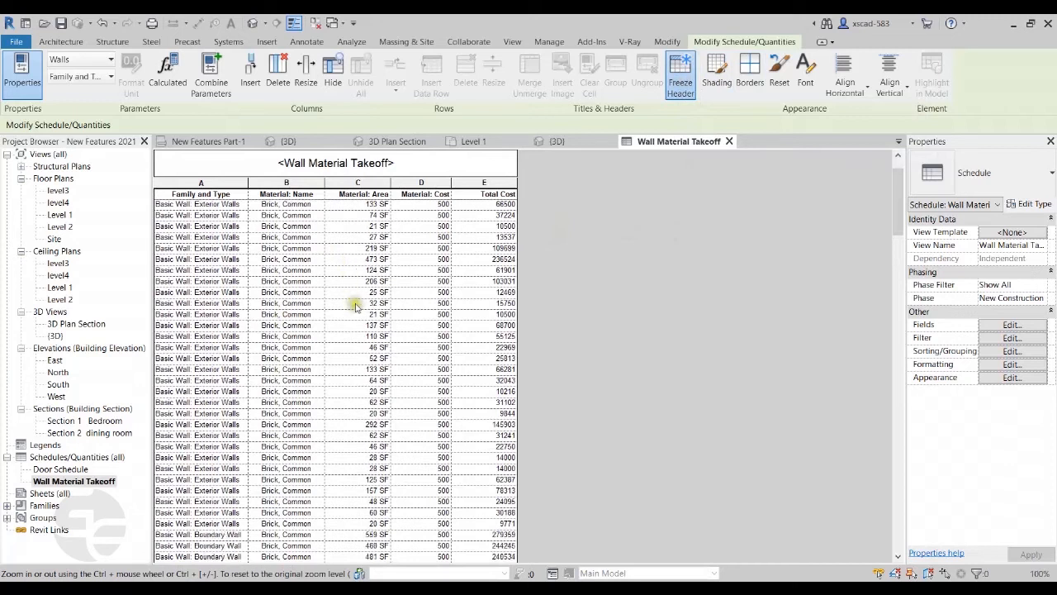
scroll(357, 307, "down", 6)
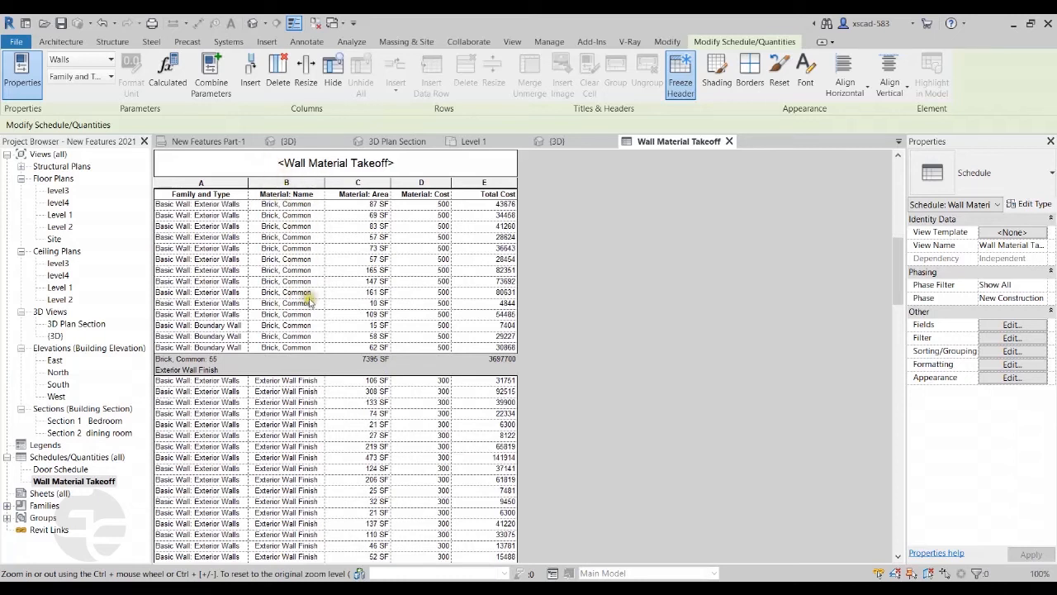
scroll(312, 308, "down", 5)
scroll(318, 333, "up", 4)
scroll(320, 336, "up", 8)
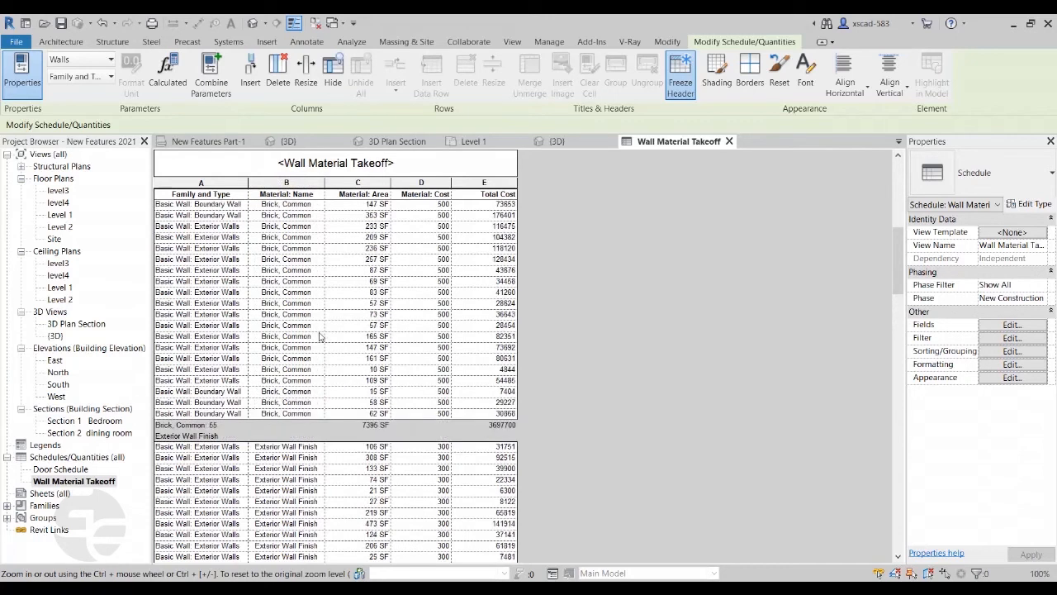
scroll(321, 336, "up", 1)
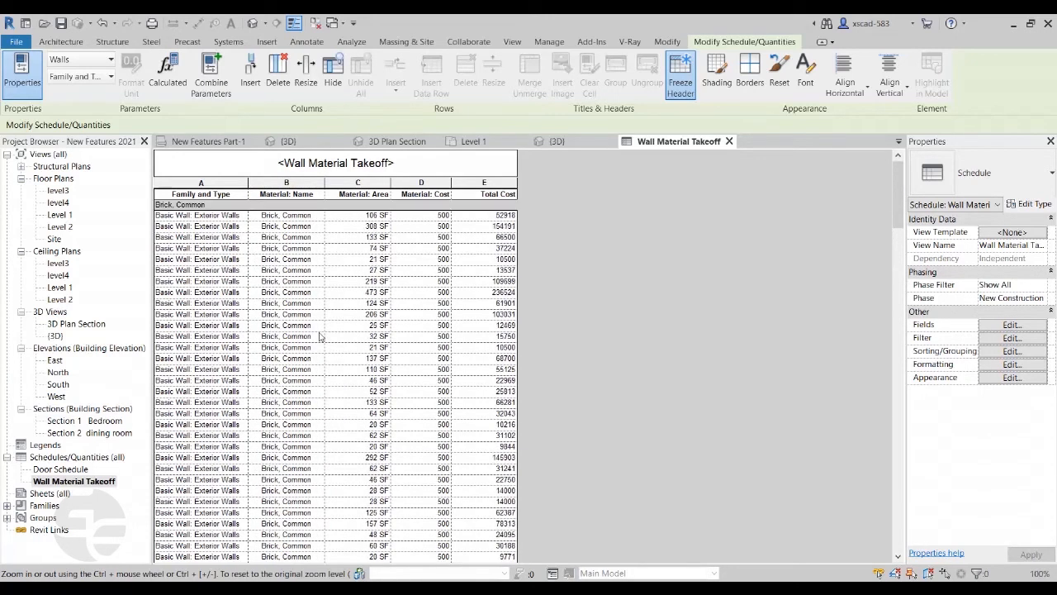
left_click(597, 294)
Step: Set the Second Row Stripe Color of the Wall Material Takeoff to light blue in its appearance settings
left_click(992, 378)
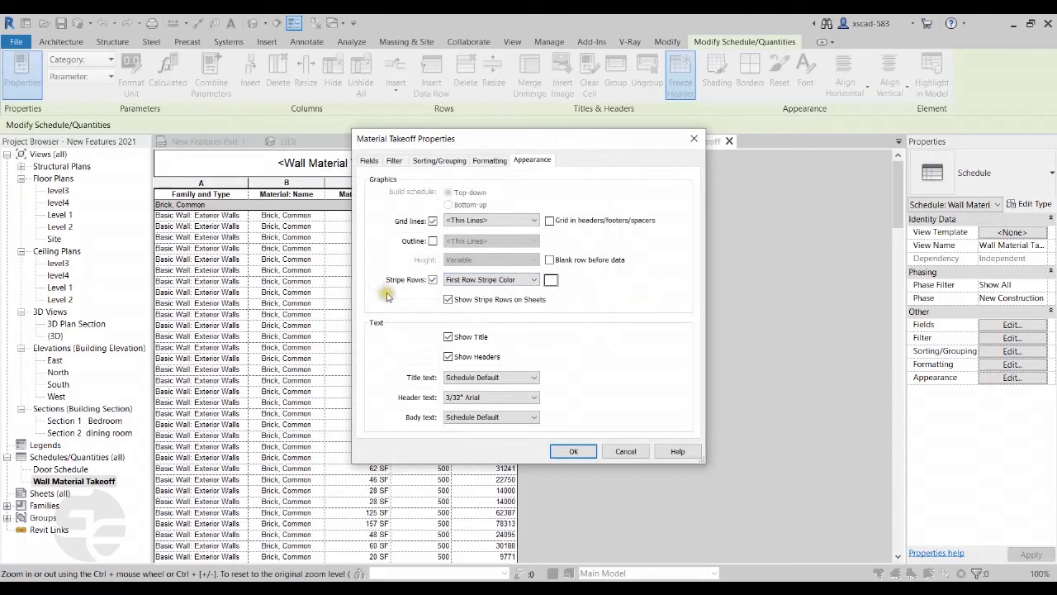
left_click(432, 280)
left_click(533, 281)
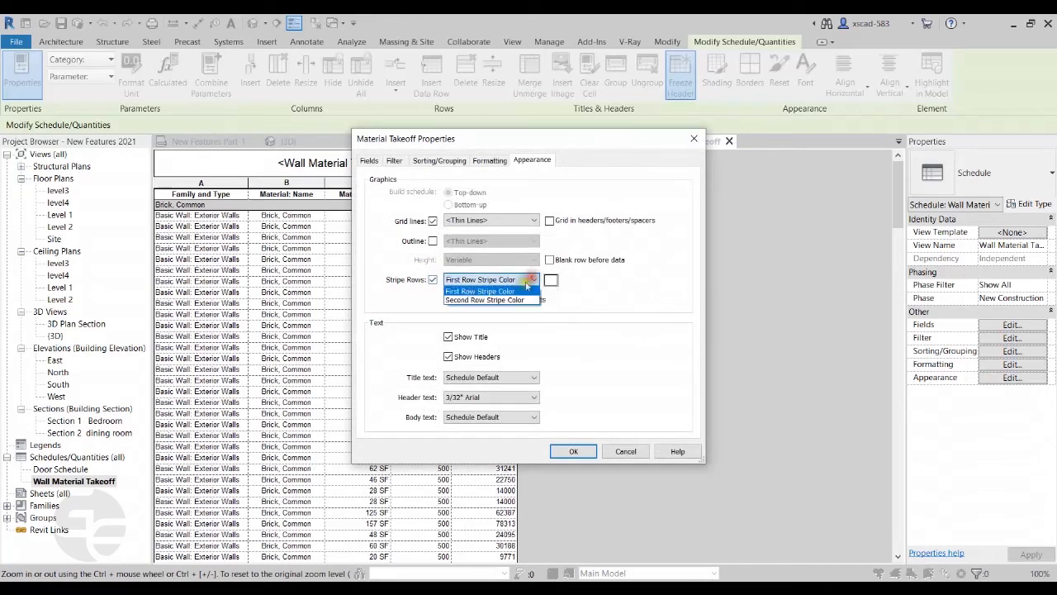
left_click(479, 301)
left_click(551, 280)
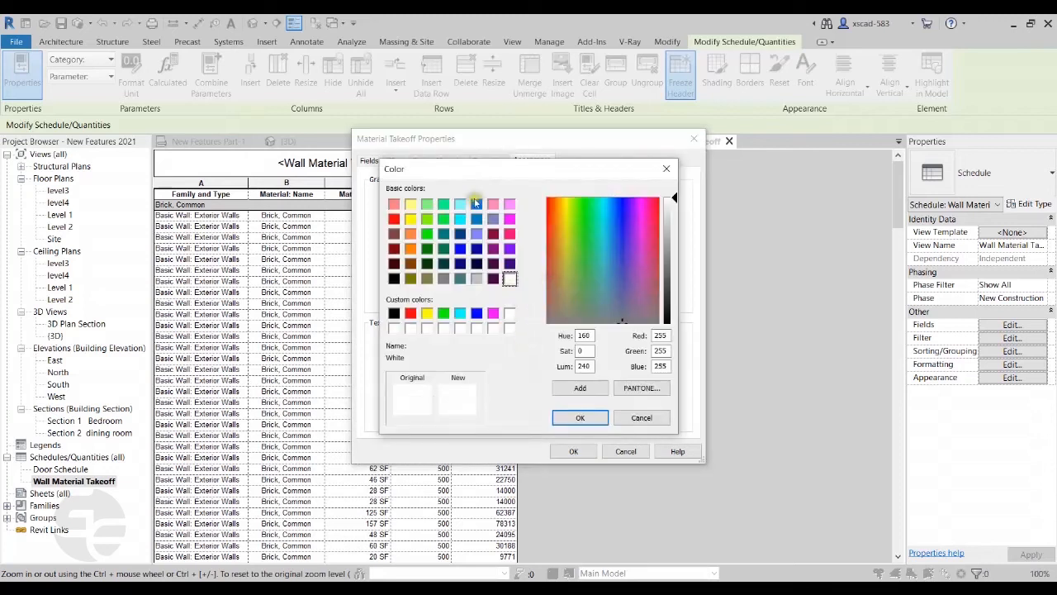
left_click(476, 204)
left_click_drag(668, 264, 674, 237)
left_click(580, 418)
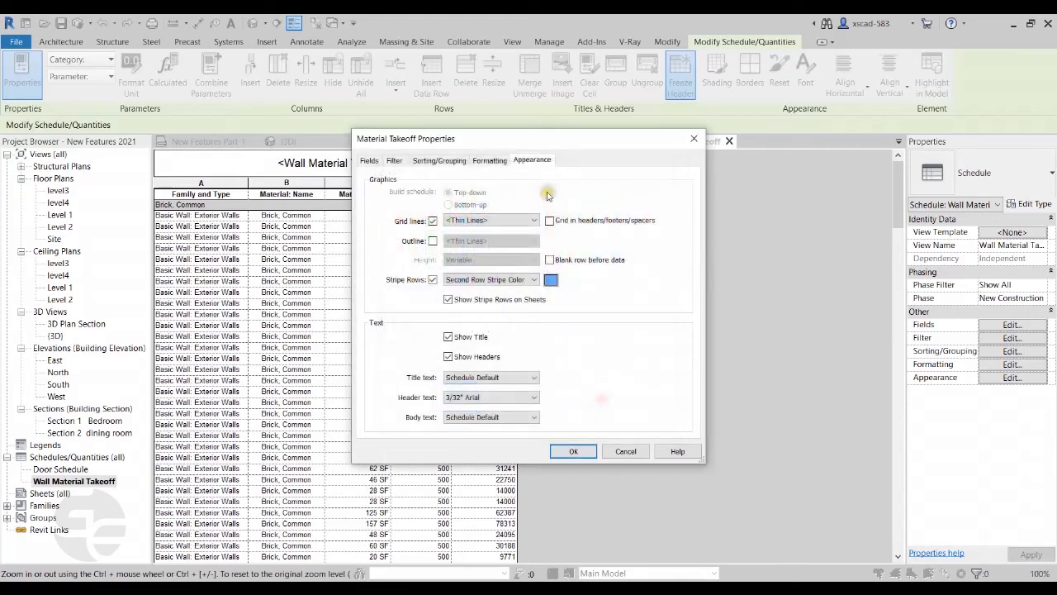
left_click(576, 451)
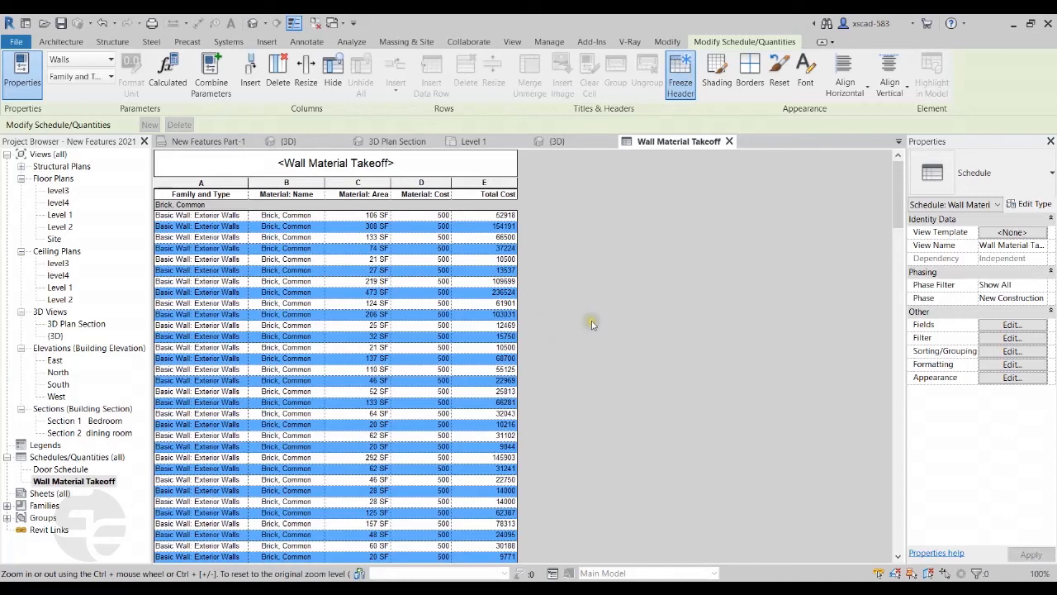
Step: Inspect the striped rows throughout the Wall Material Takeoff and review the schedule's appearance settings
scroll(549, 336, "down", 7)
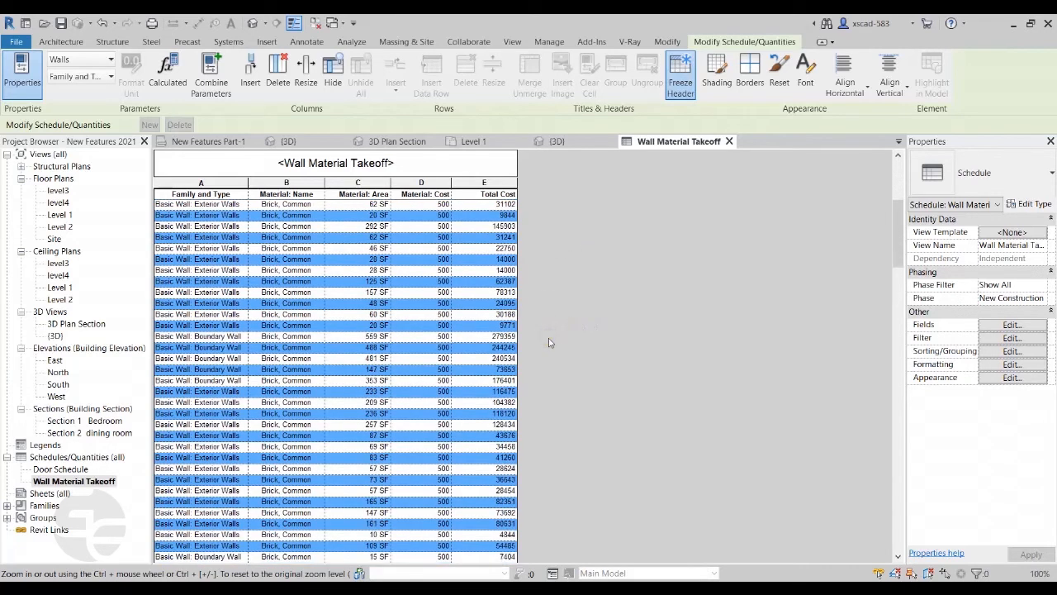
scroll(549, 341, "down", 4)
scroll(549, 340, "up", 8)
scroll(549, 342, "up", 3)
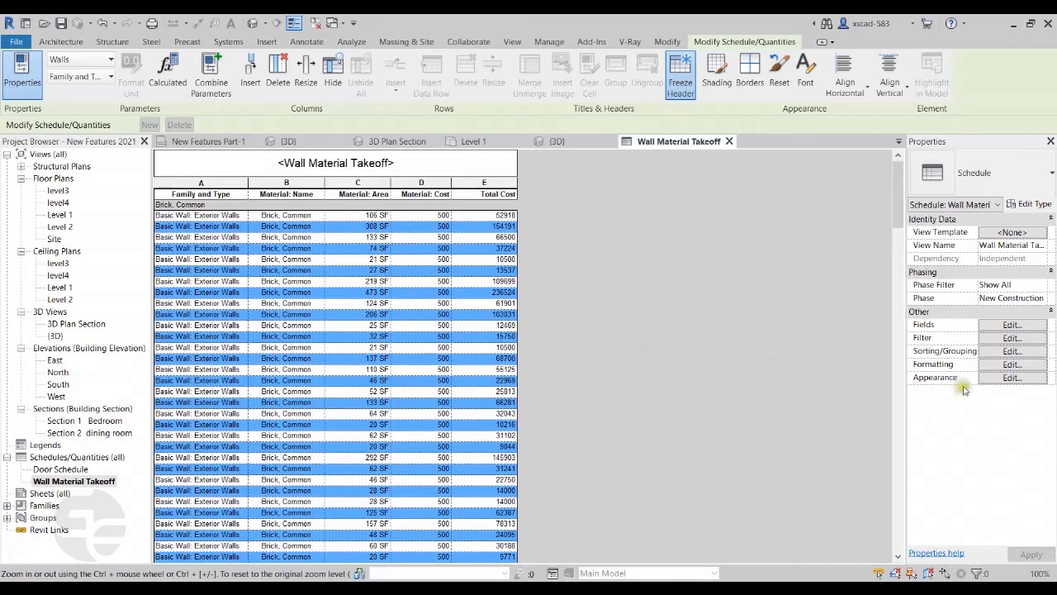
left_click(1012, 377)
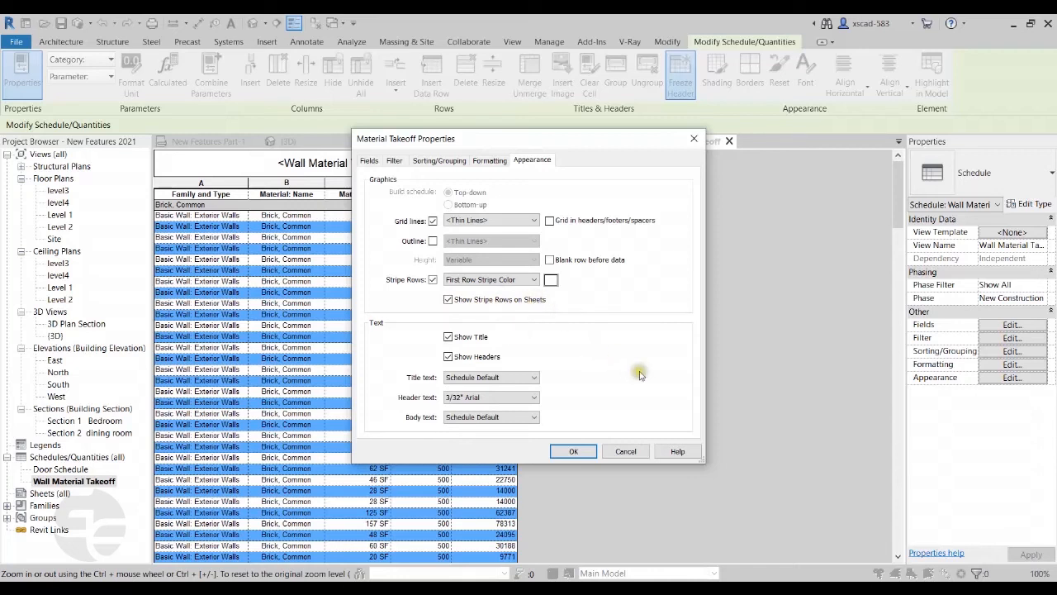
left_click(570, 451)
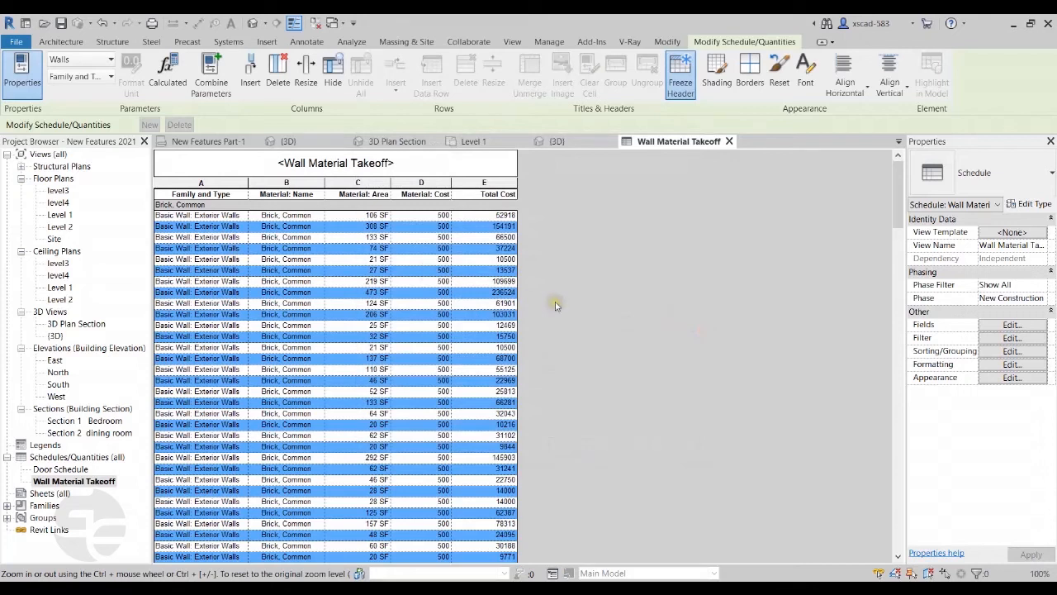
Step: Revisit the feature list in the New Features Part-1 drafting view and look over the house in its 3D view
left_click(223, 140)
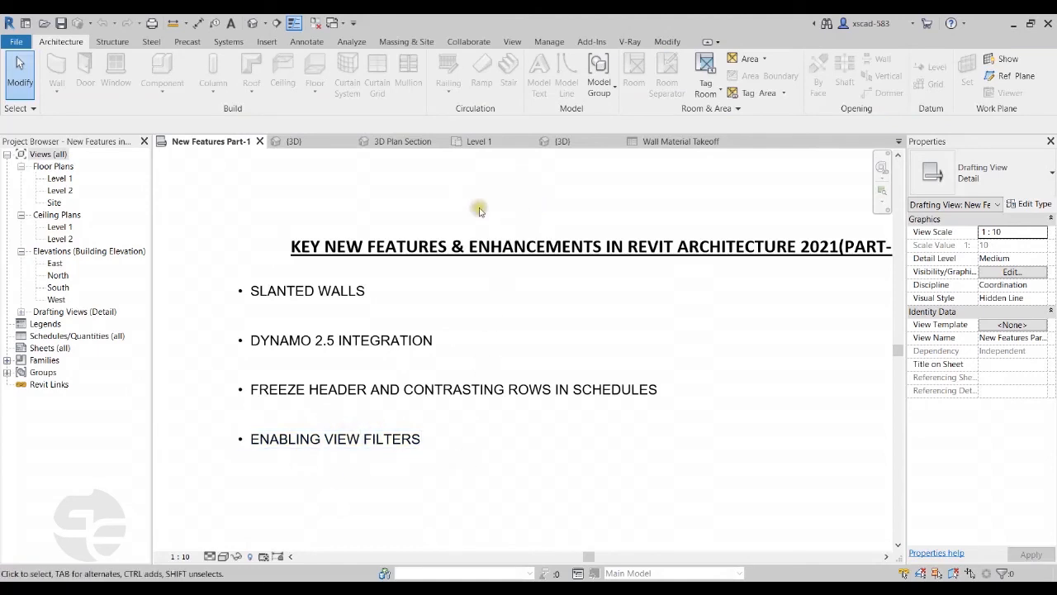
left_click(290, 141)
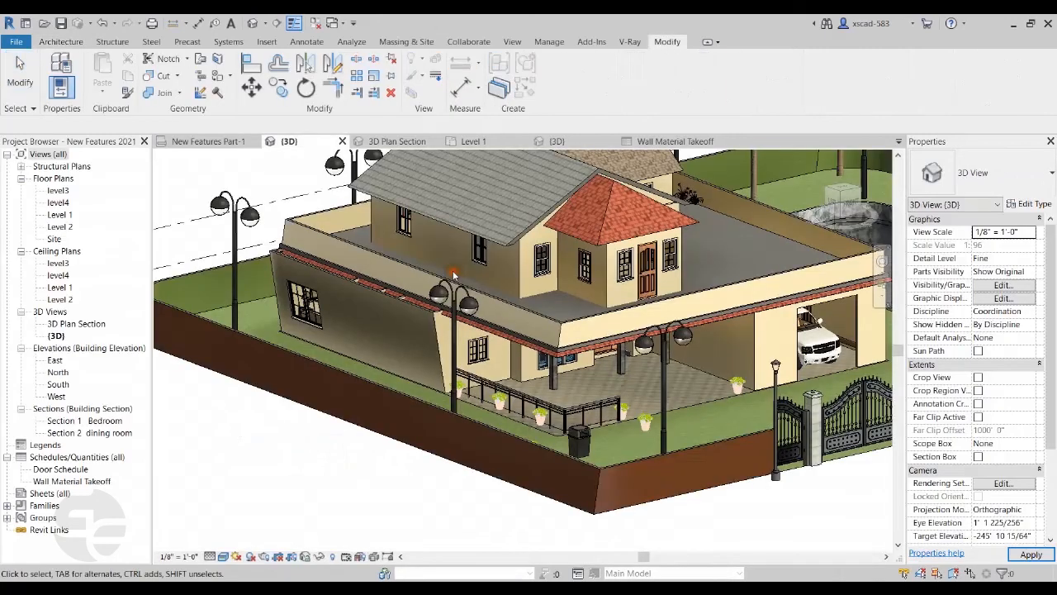
scroll(339, 433, "down", 1)
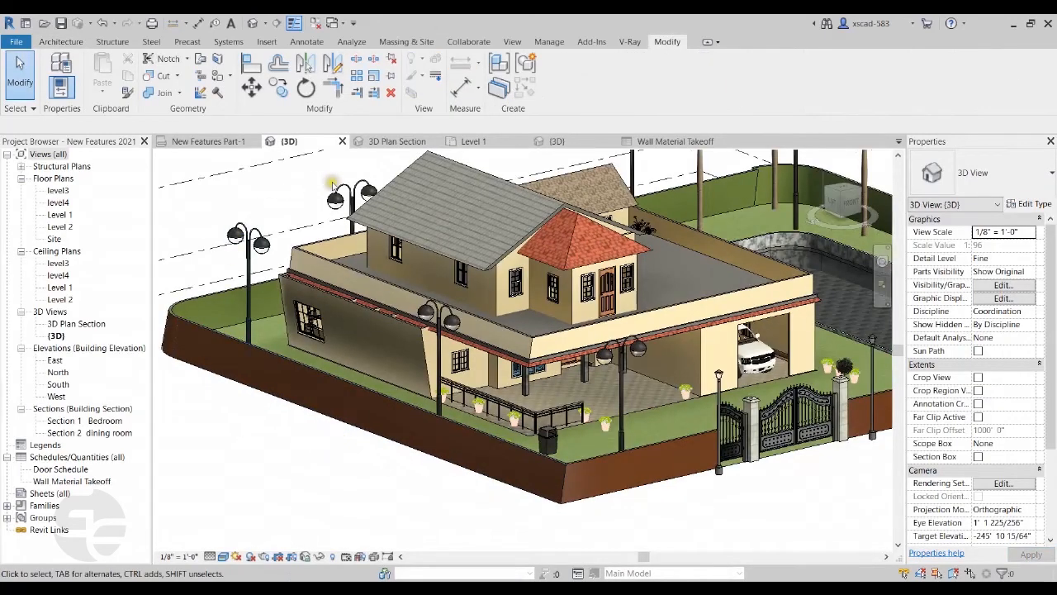
Step: Open the Level 1 floor plan and frame the house's rooms
left_click(498, 143)
scroll(479, 355, "down", 1)
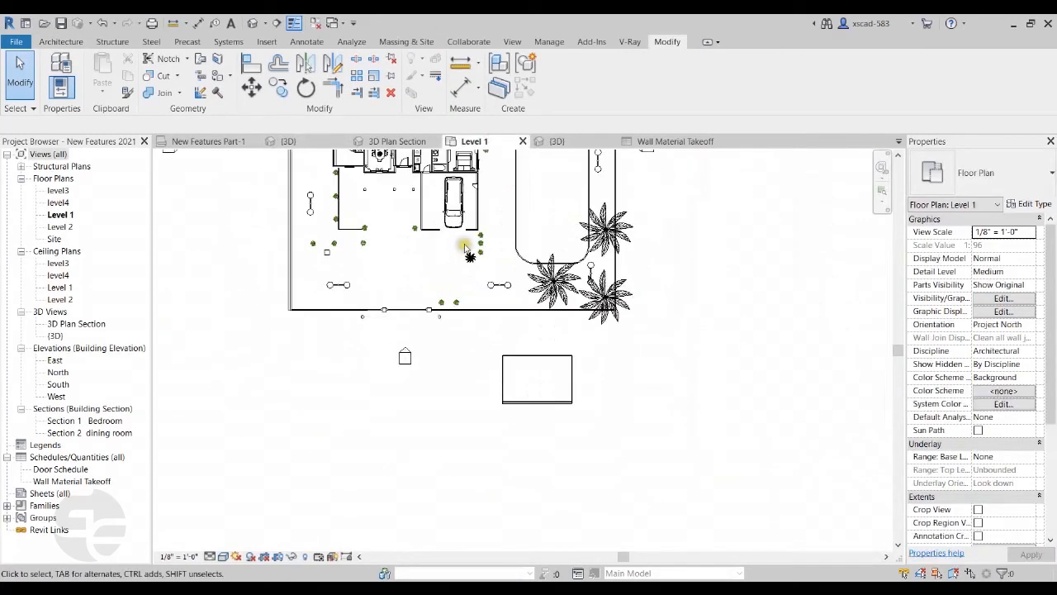
middle_click_drag(390, 261, 400, 347)
scroll(395, 219, "up", 2)
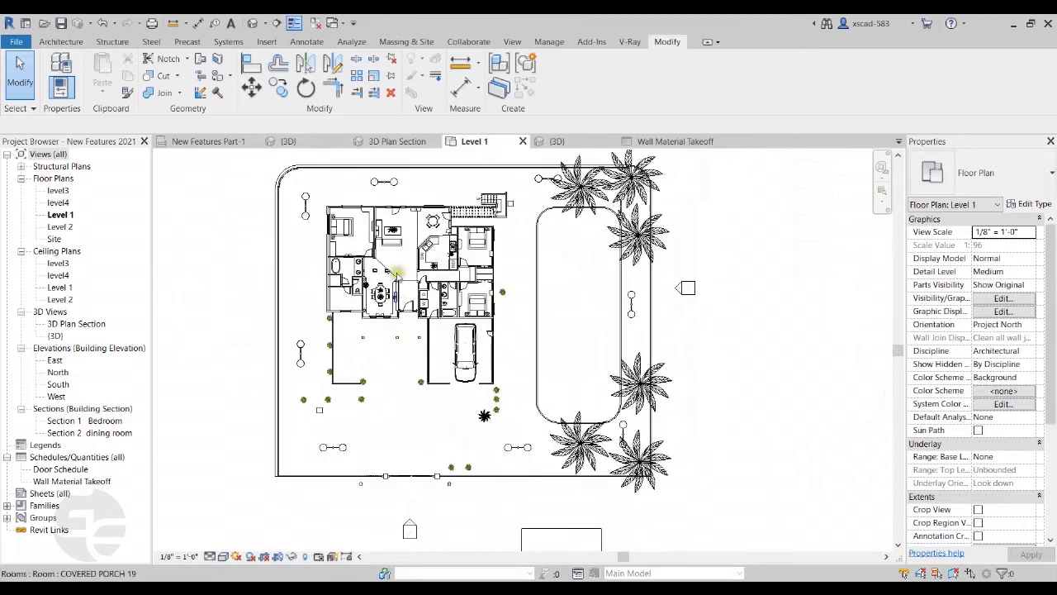
scroll(395, 220, "up", 1)
scroll(425, 252, "up", 1)
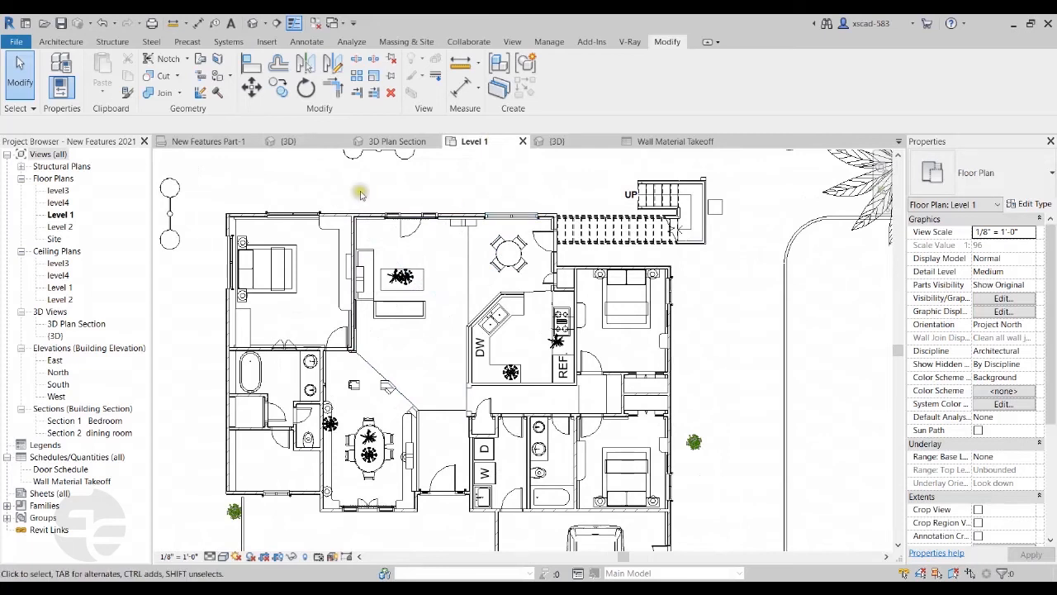
scroll(295, 212, "down", 1)
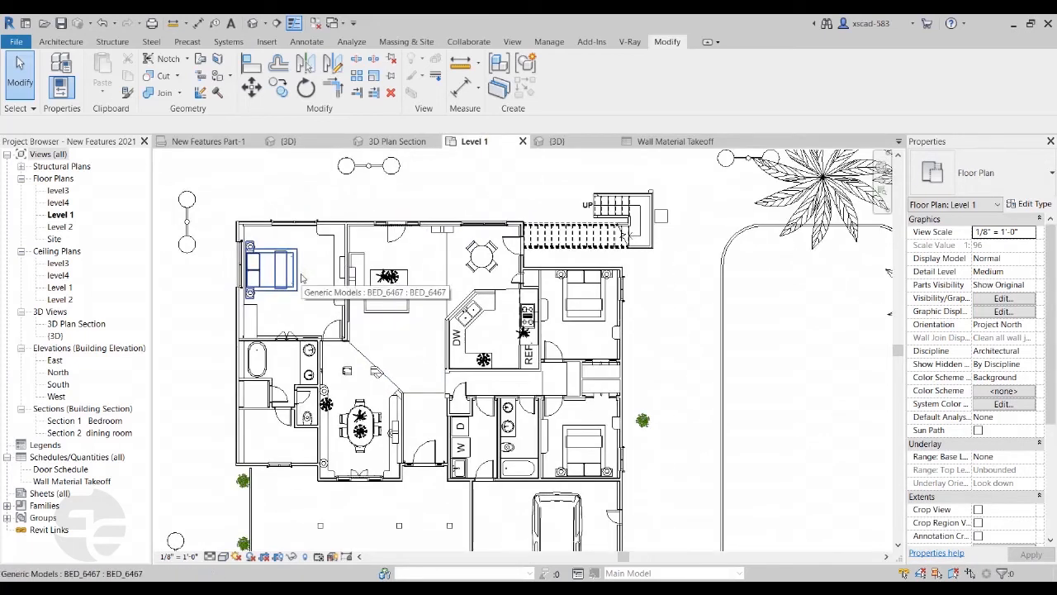
Step: Review the rule of the Windows rule-based filter in the project's view filter definitions
left_click(512, 42)
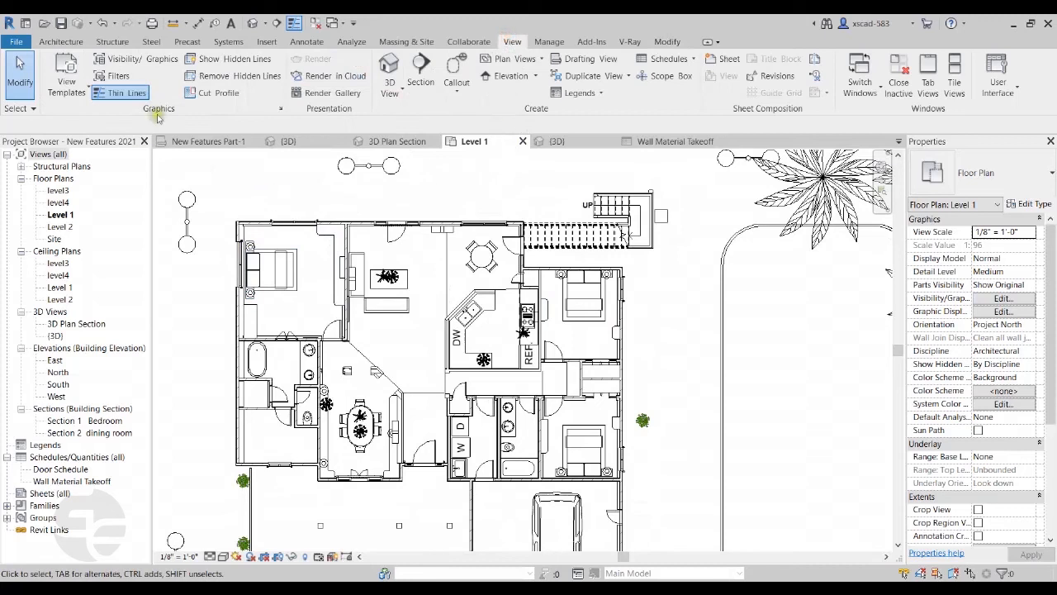
left_click(118, 75)
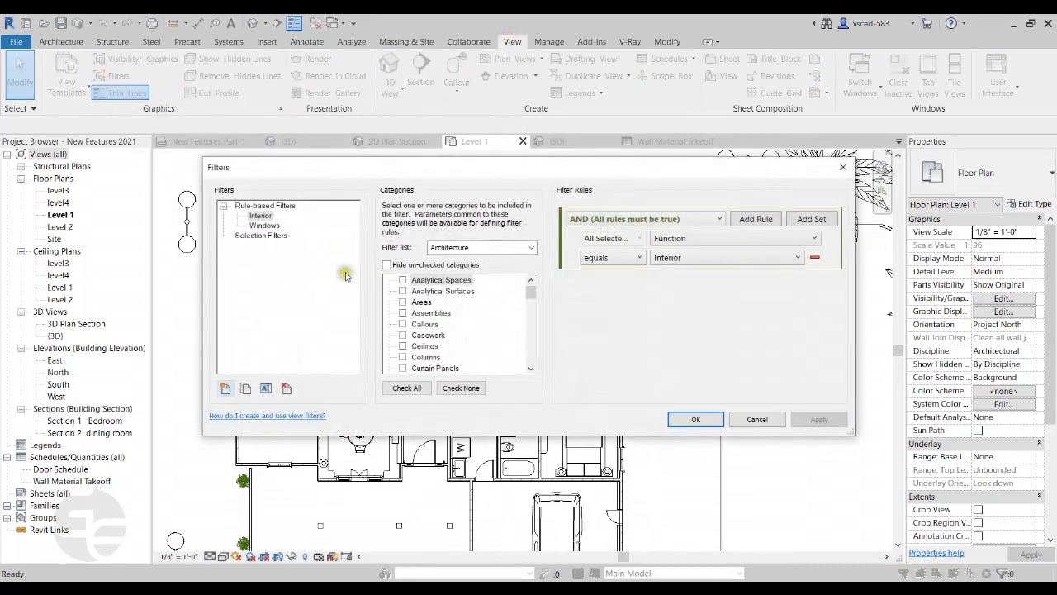
left_click(266, 226)
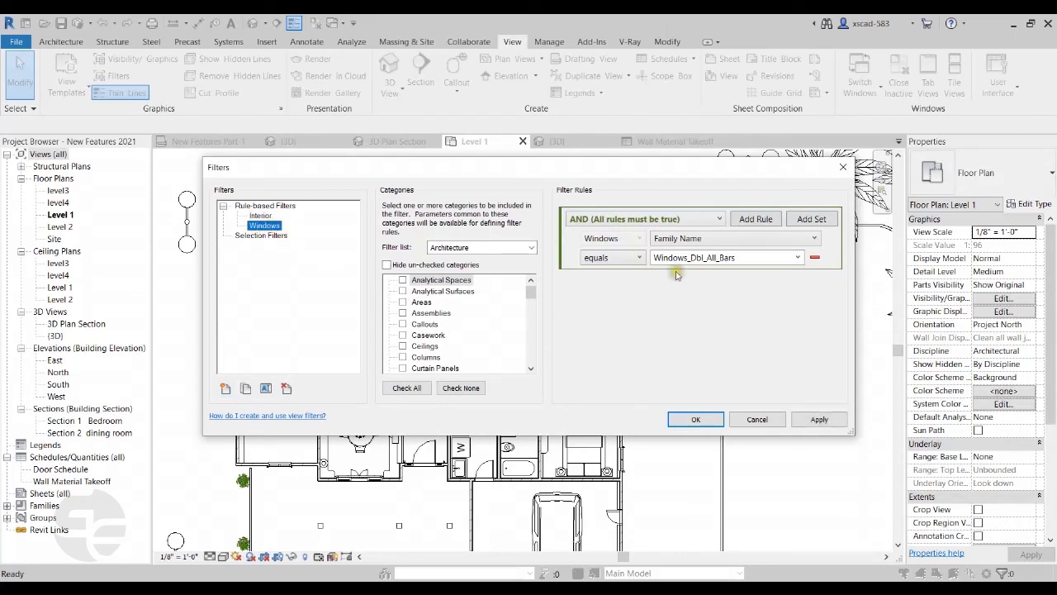
left_click(697, 419)
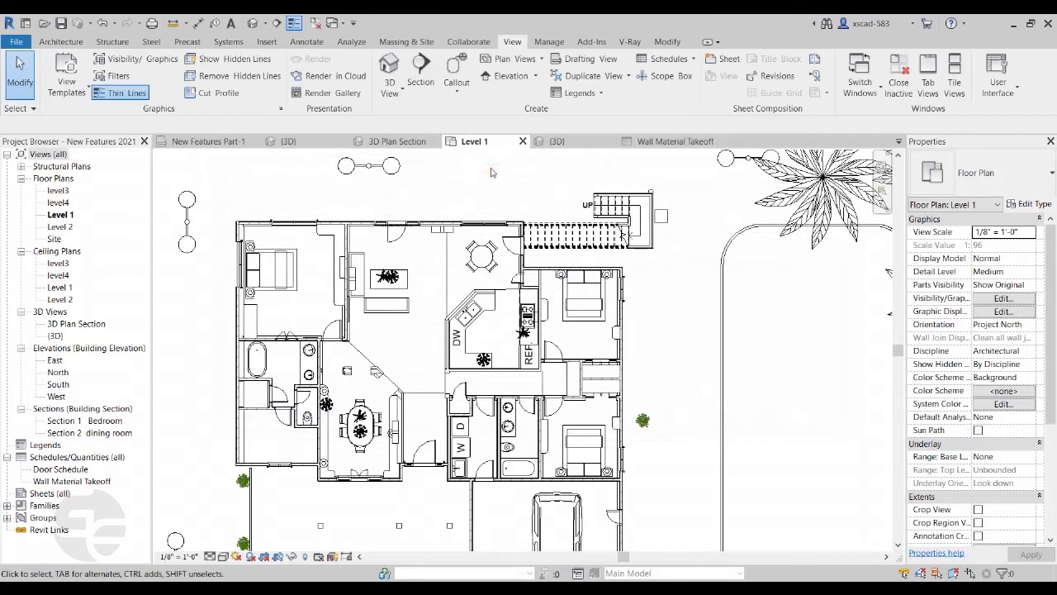
Step: Add the Windows filter to the Level 1 floor plan's Visibility/Graphic Overrides
key("v")
key("g")
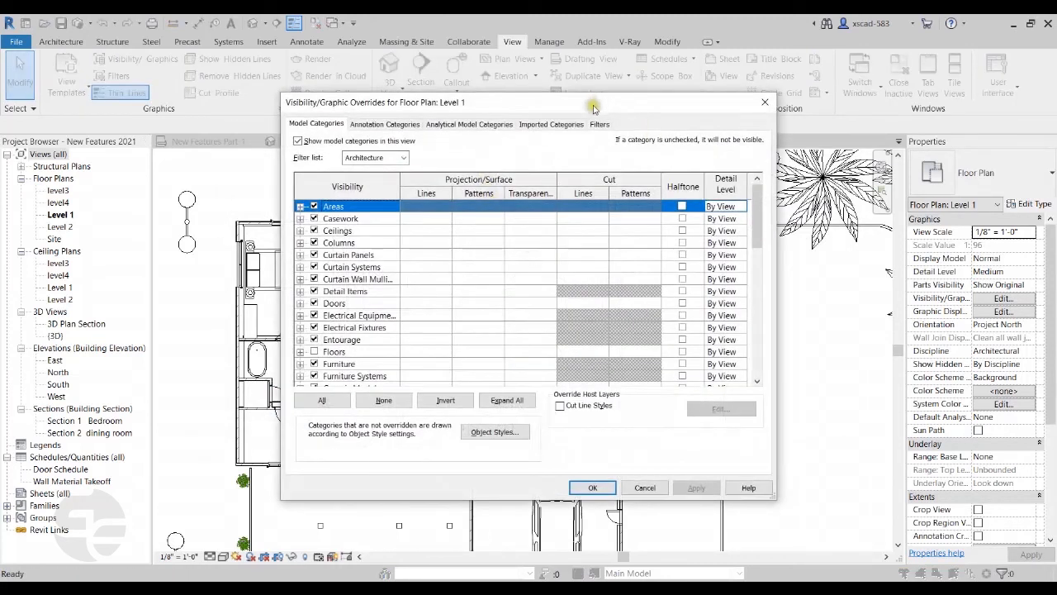
left_click(600, 124)
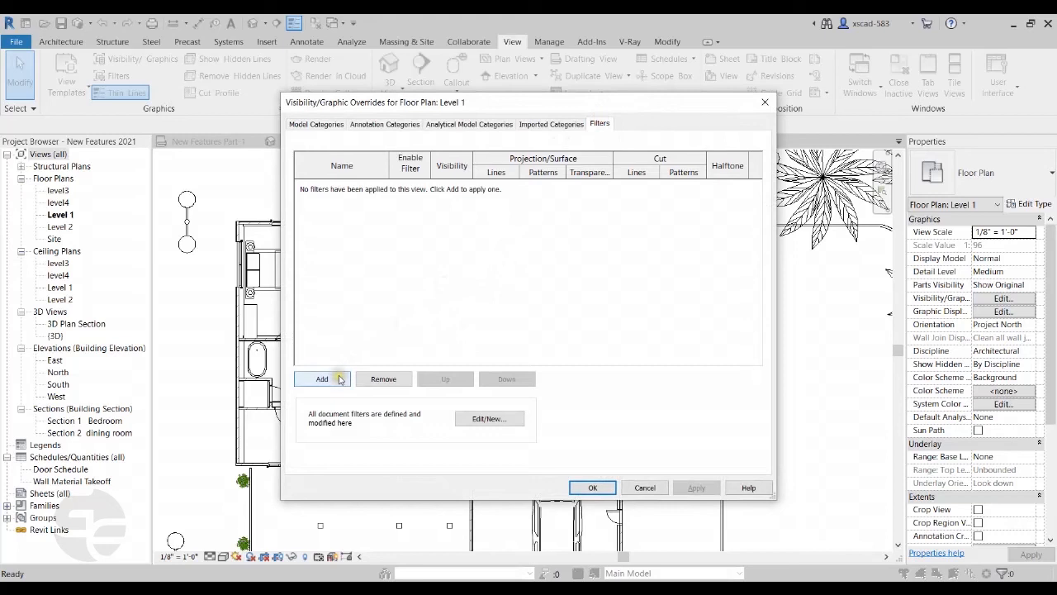
left_click(338, 379)
left_click(477, 250)
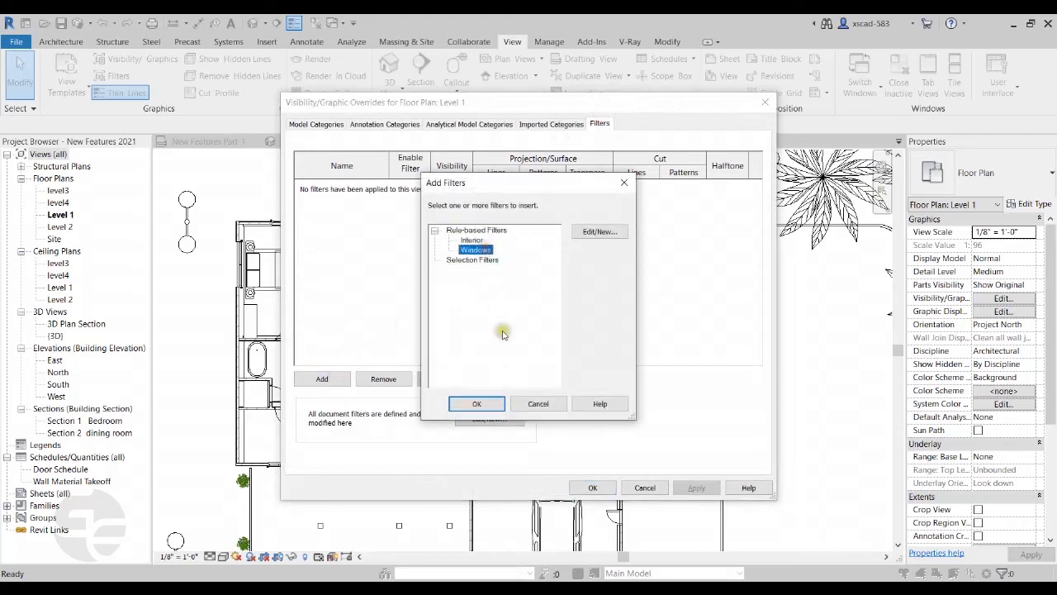
left_click(477, 403)
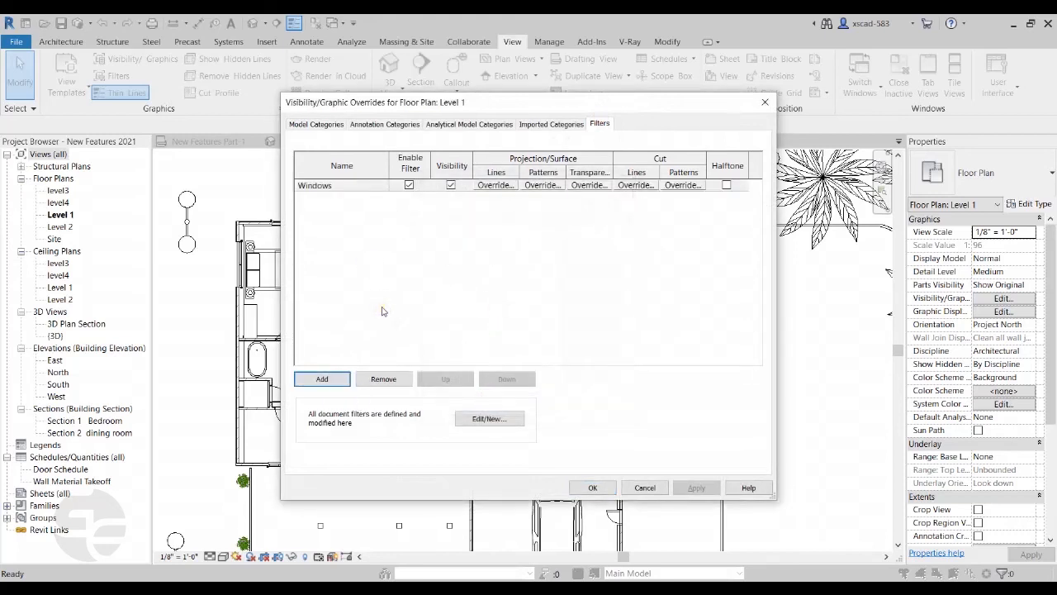
Step: Override the Windows filter's projection line color with red, apply it to Level 1 and inspect the windows in plan
left_click(496, 185)
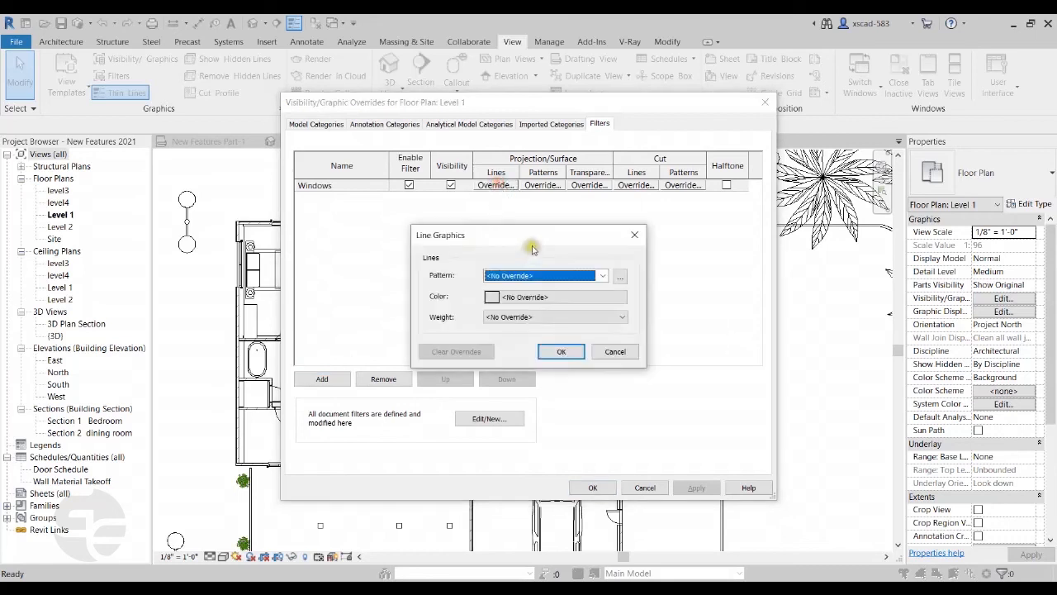
left_click(493, 297)
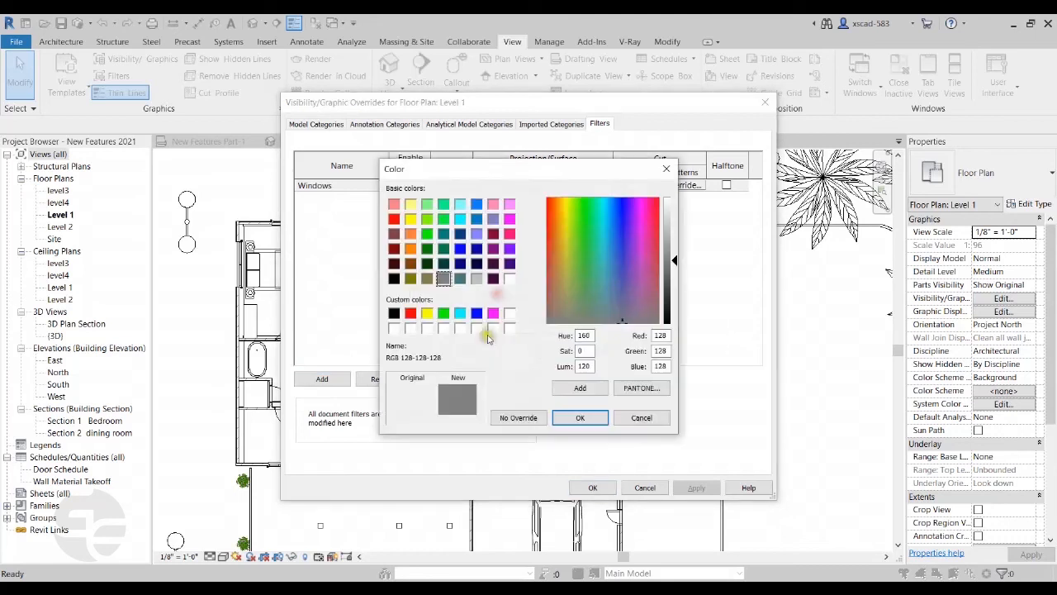
left_click(411, 312)
left_click(580, 418)
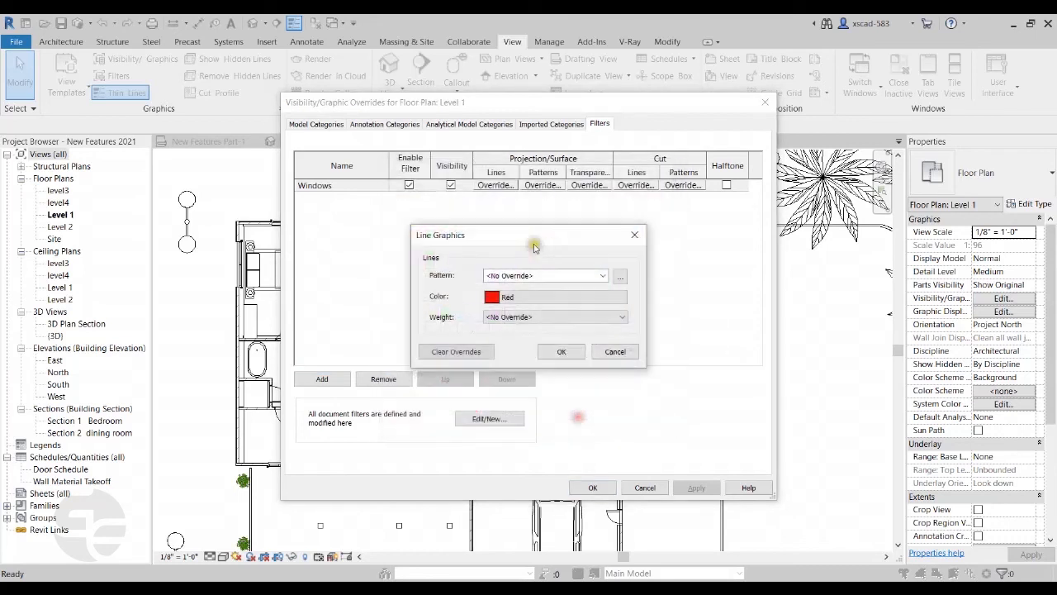
left_click(555, 349)
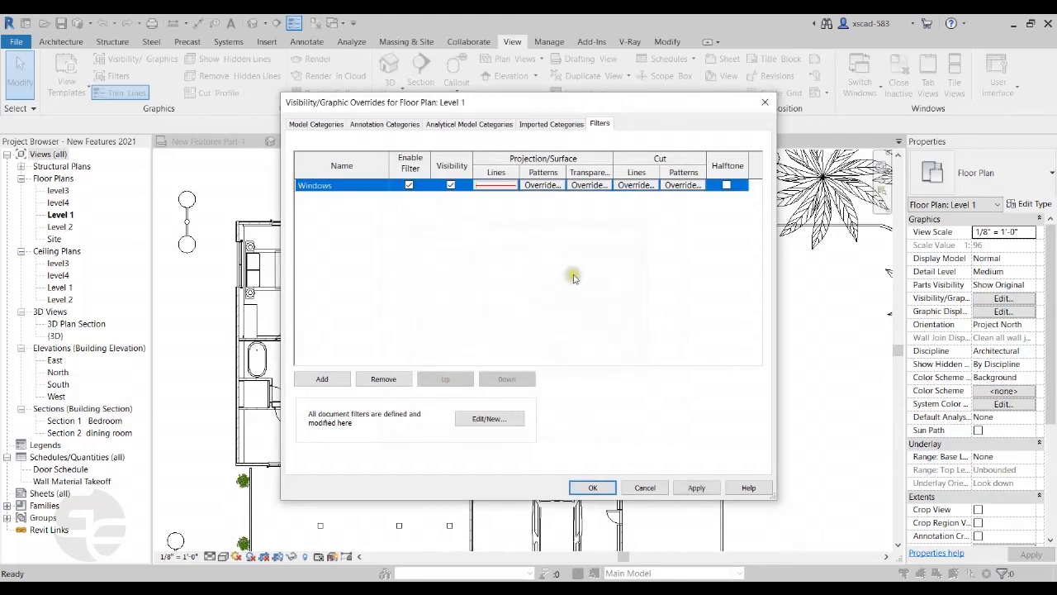
left_click(595, 487)
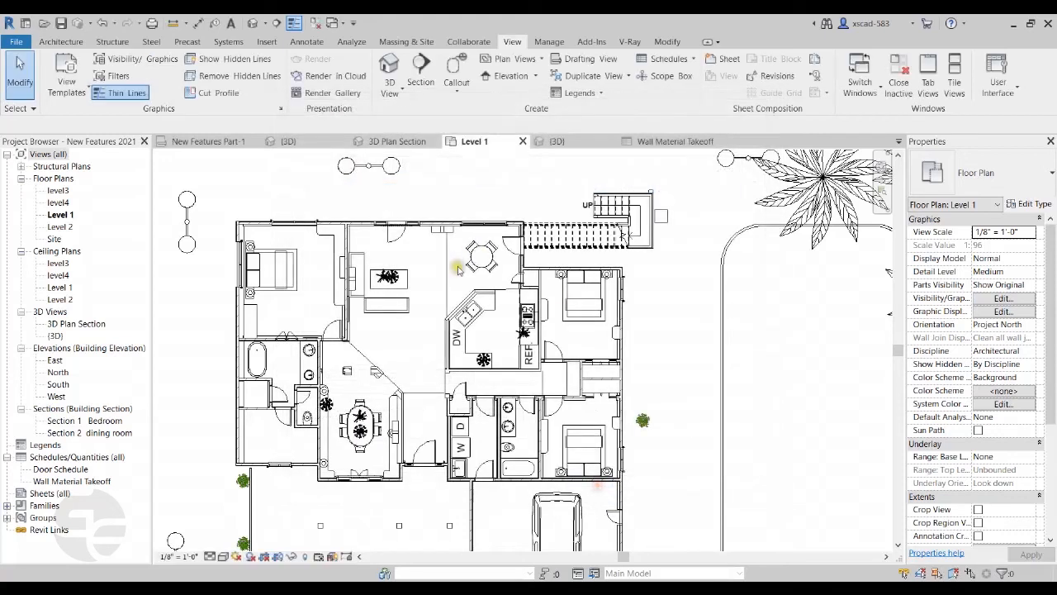
scroll(465, 233, "up", 3)
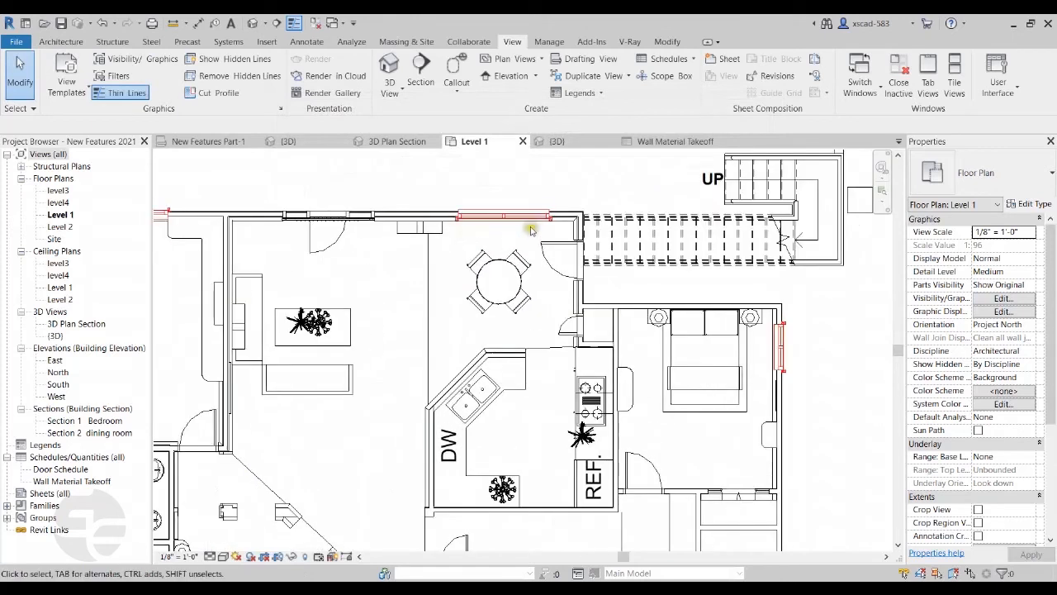
scroll(531, 231, "down", 2)
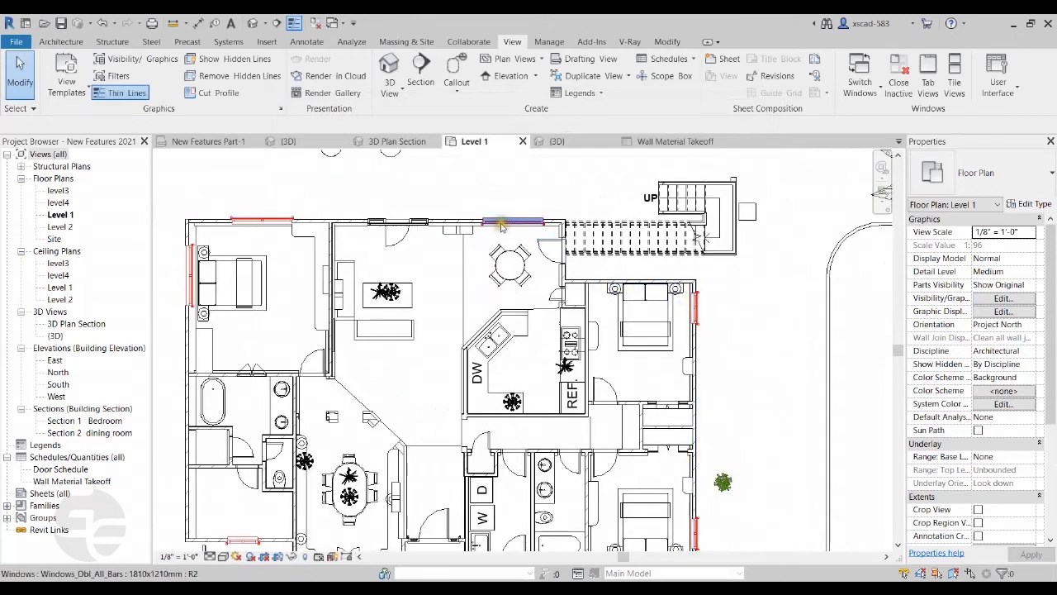
scroll(269, 302, "down", 1)
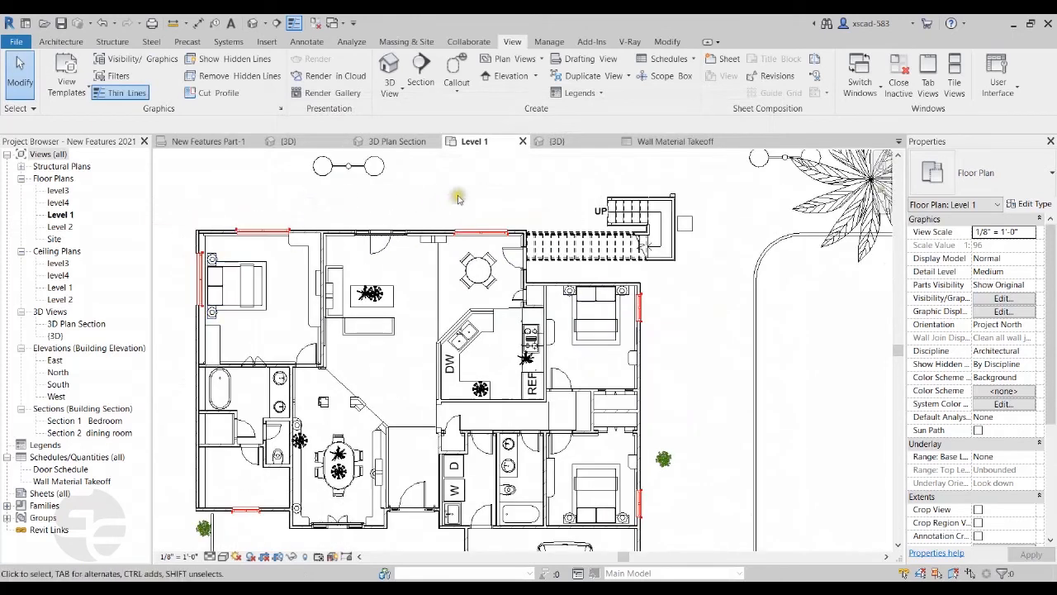
Step: Disable the Windows filter in the Level 1 floor plan's visibility overrides, keeping it in the filter list
key("v")
key("g")
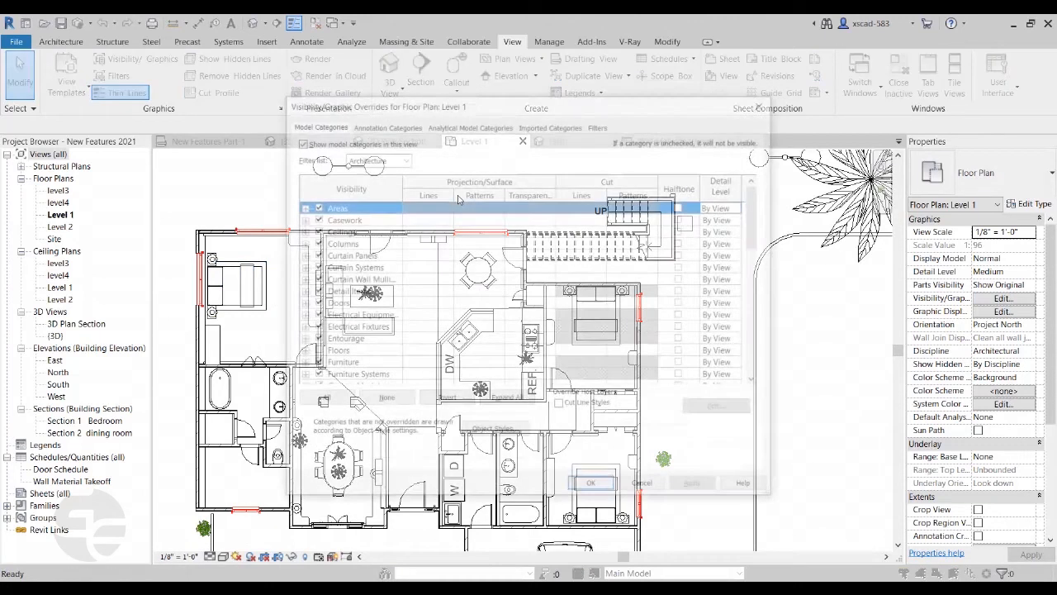
left_click(599, 124)
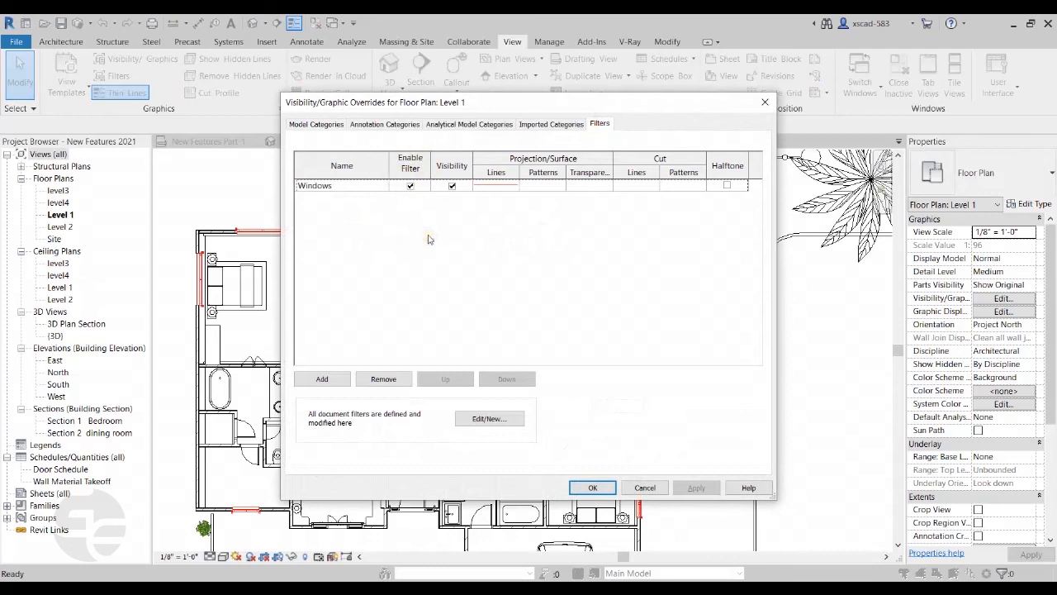
left_click(410, 185)
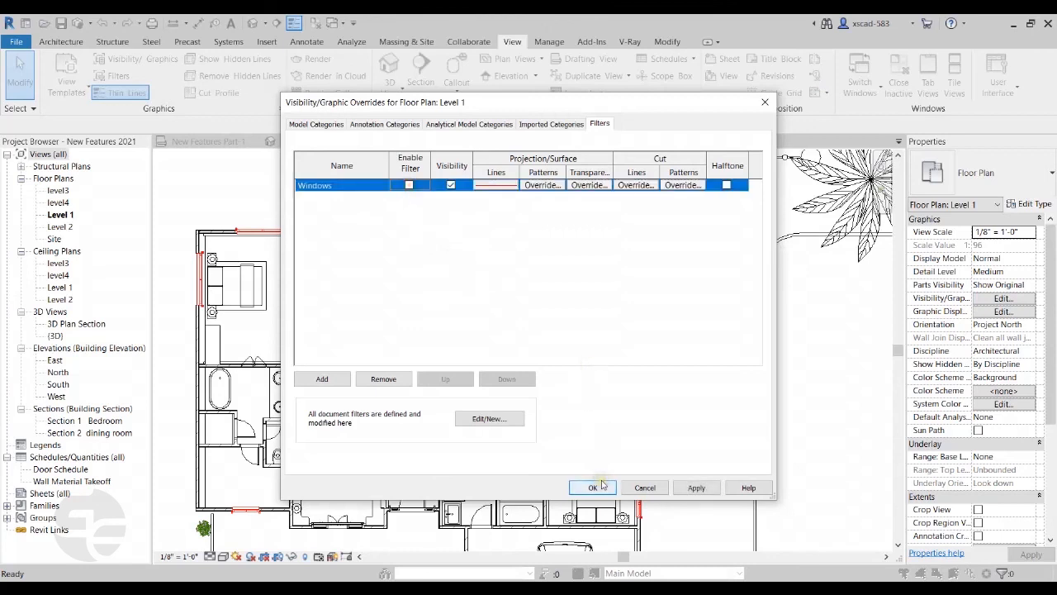
left_click(593, 487)
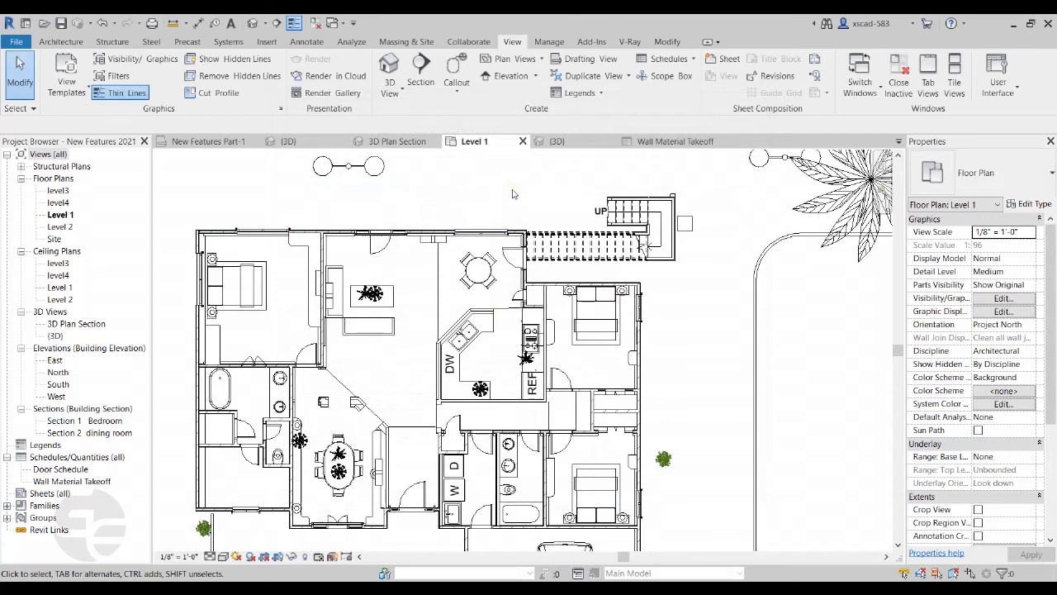
Step: Enable the Windows filter again in the Level 1 floor plan's Visibility/Graphic Overrides
key("v")
key("g")
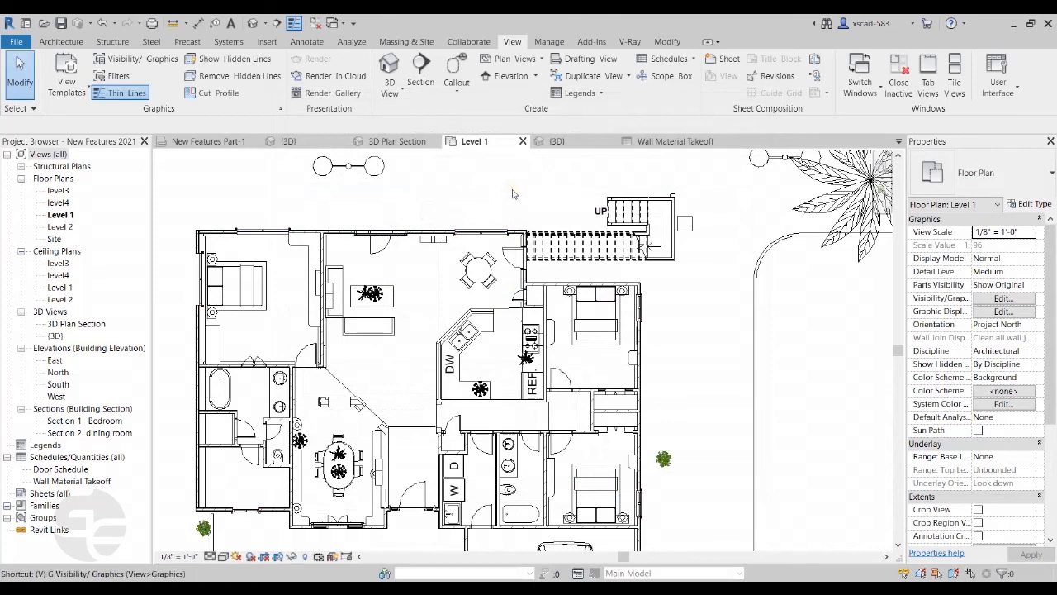
left_click(596, 126)
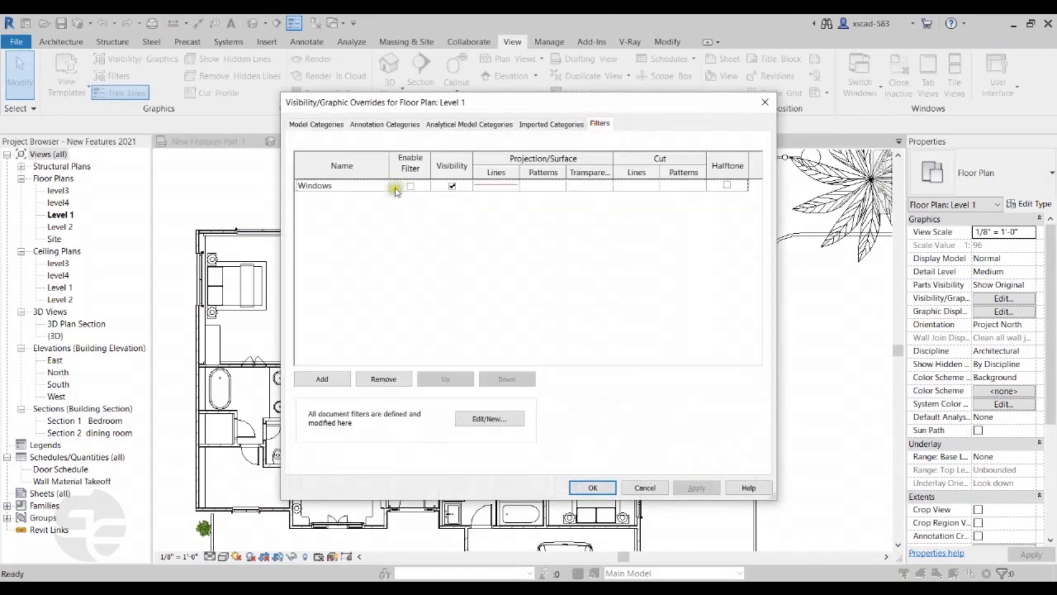
left_click(410, 185)
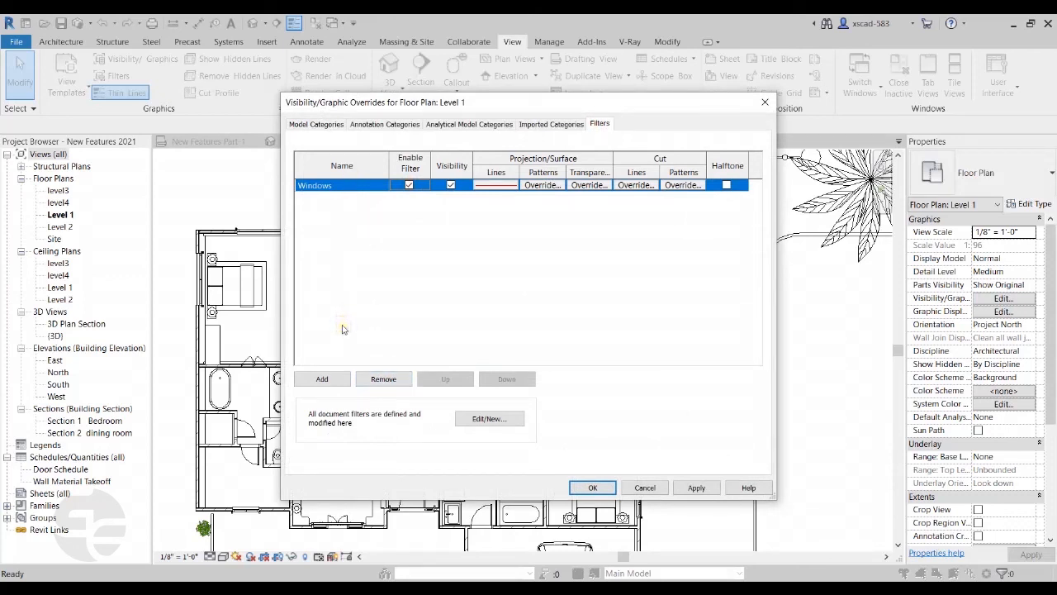
left_click(592, 487)
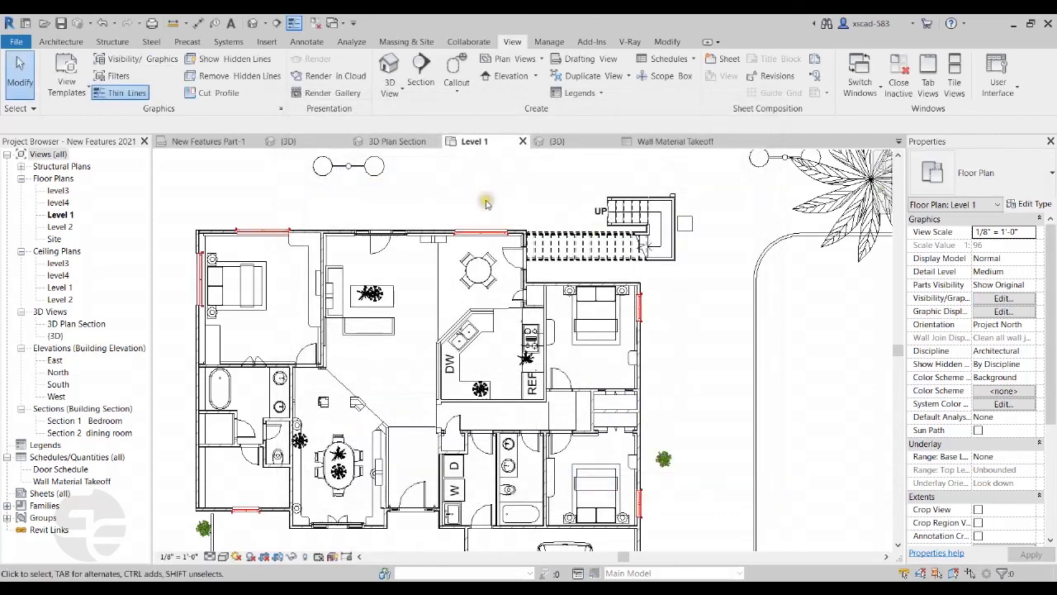
Step: Check the windows in the Level 1 plan and return to the feature list in the New Features Part-1 drafting view
scroll(449, 285, "down", 1)
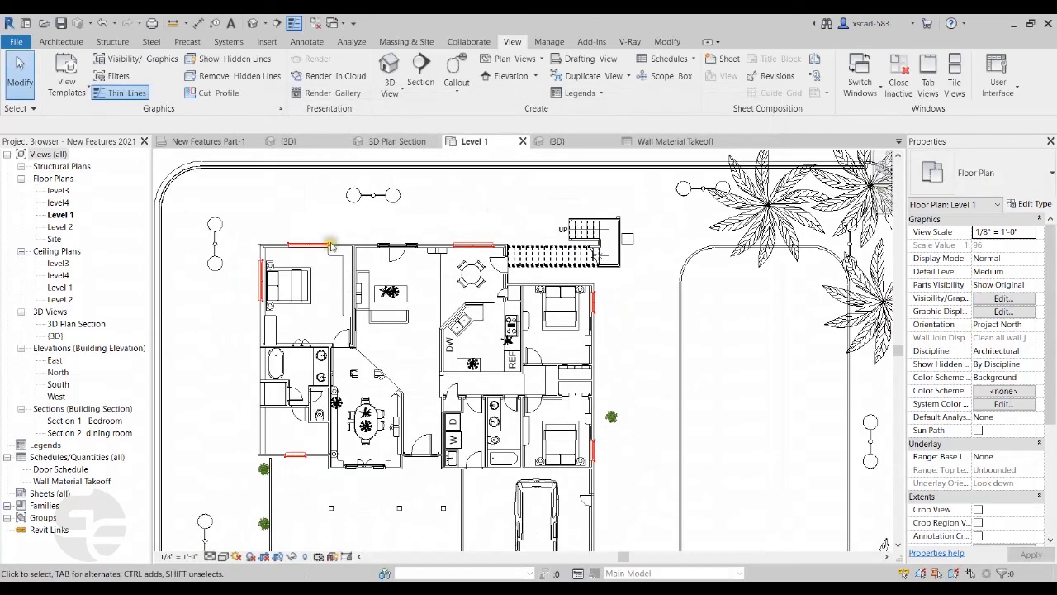
left_click(221, 142)
middle_click_drag(642, 324, 633, 323)
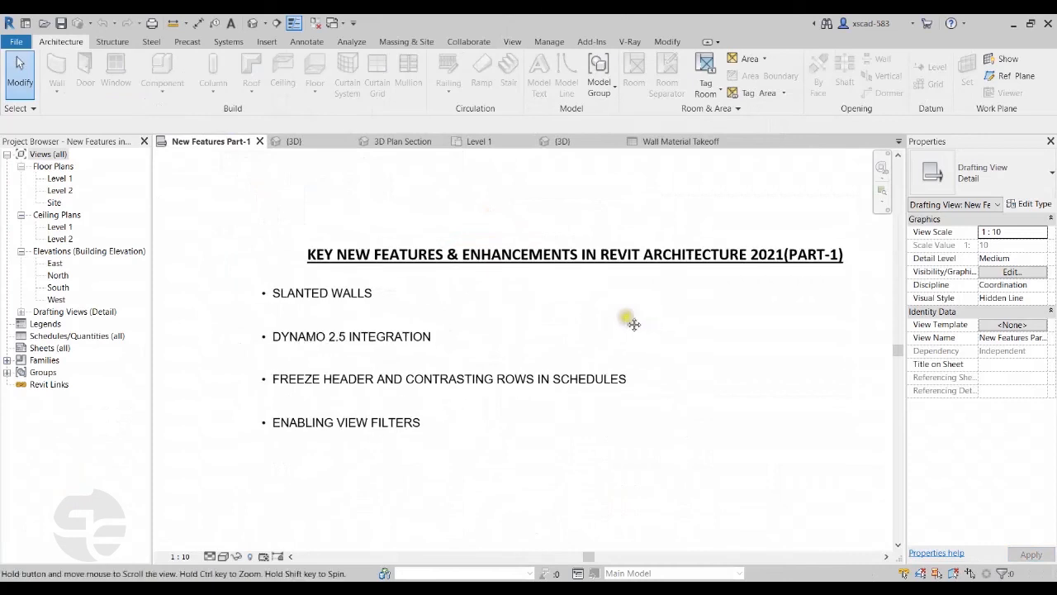